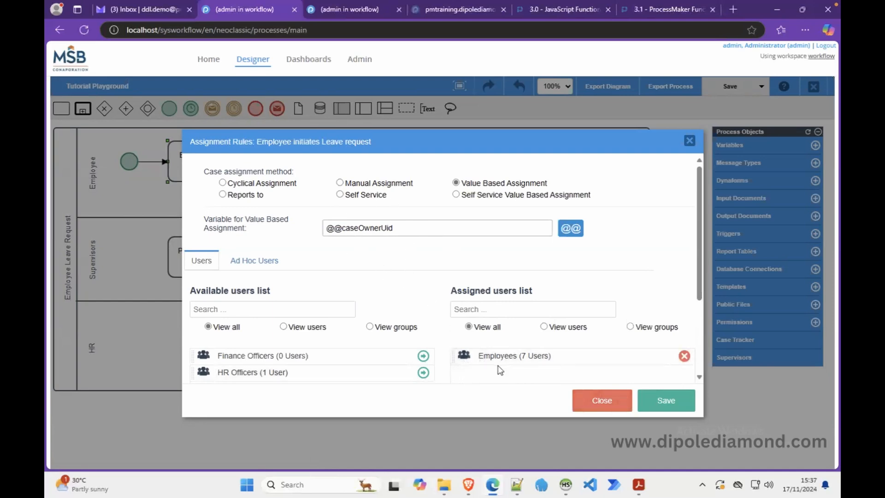
{"action": "left_click", "coordinate": [663, 401]}
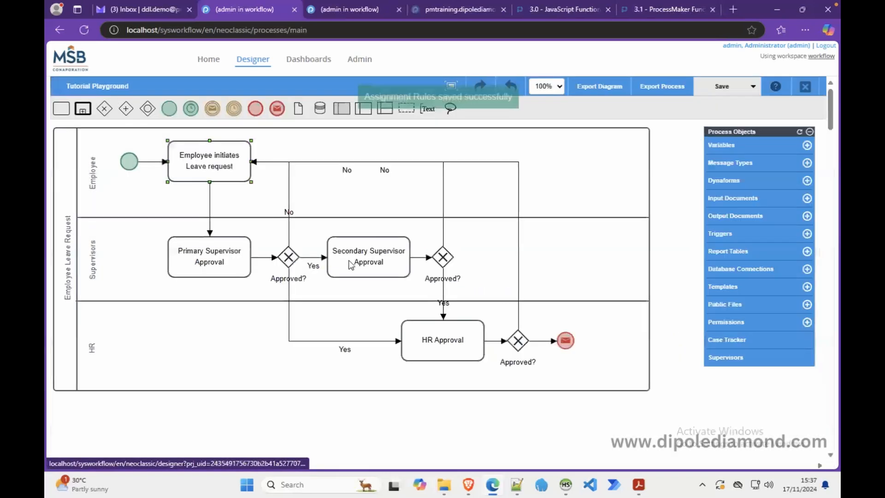
{"action": "right_click", "coordinate": [219, 166]}
{"action": "left_click", "coordinate": [240, 207]}
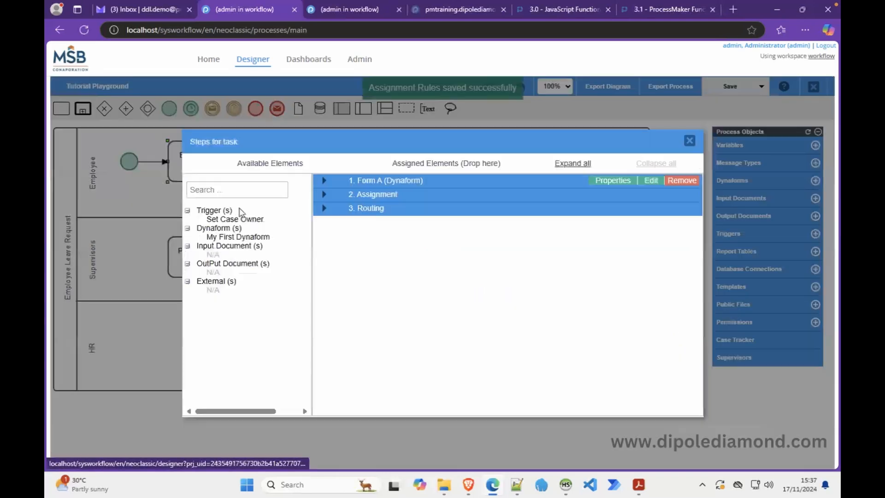
{"action": "left_click", "coordinate": [326, 181]}
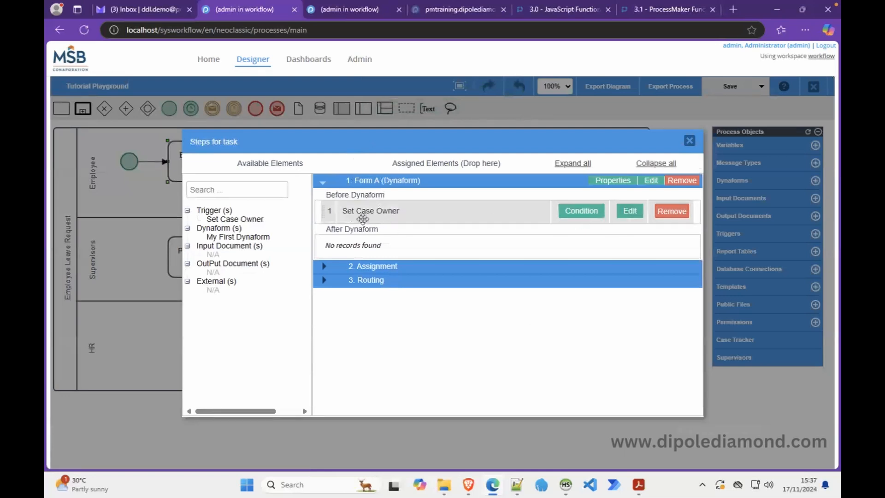
{"action": "left_click", "coordinate": [632, 213]}
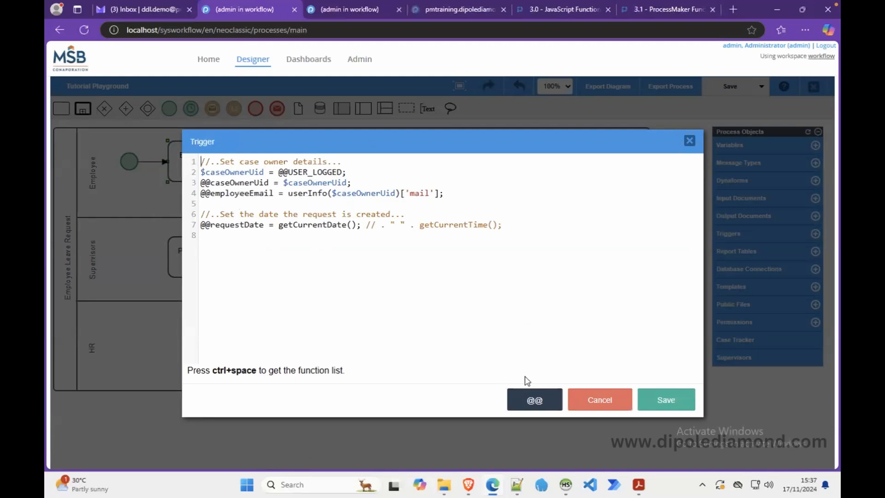
{"action": "left_click", "coordinate": [645, 397]}
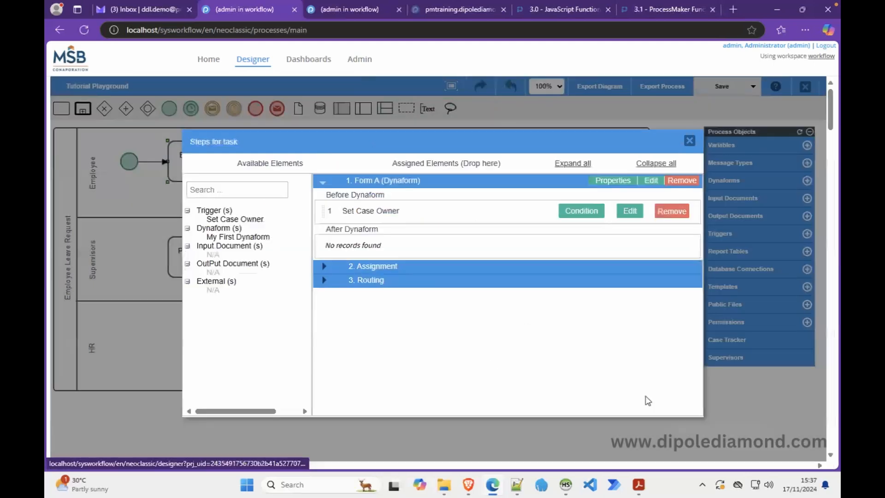
{"action": "left_click", "coordinate": [652, 182]}
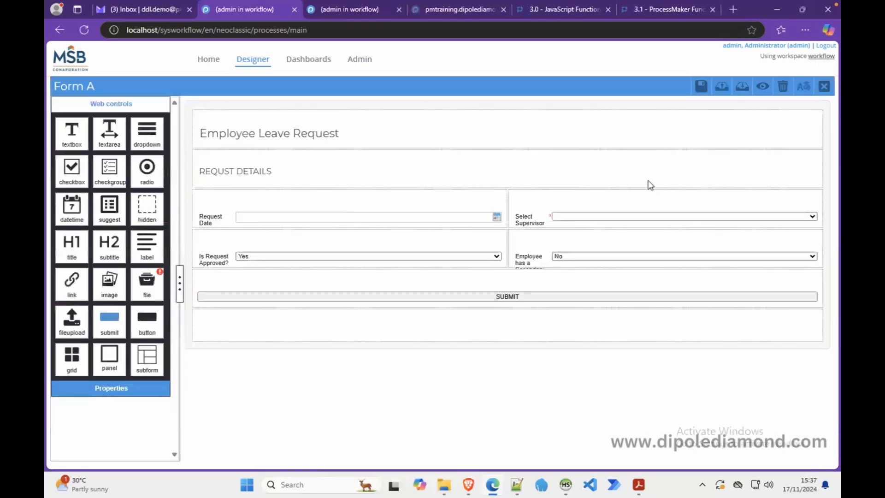
{"action": "left_click", "coordinate": [761, 90]}
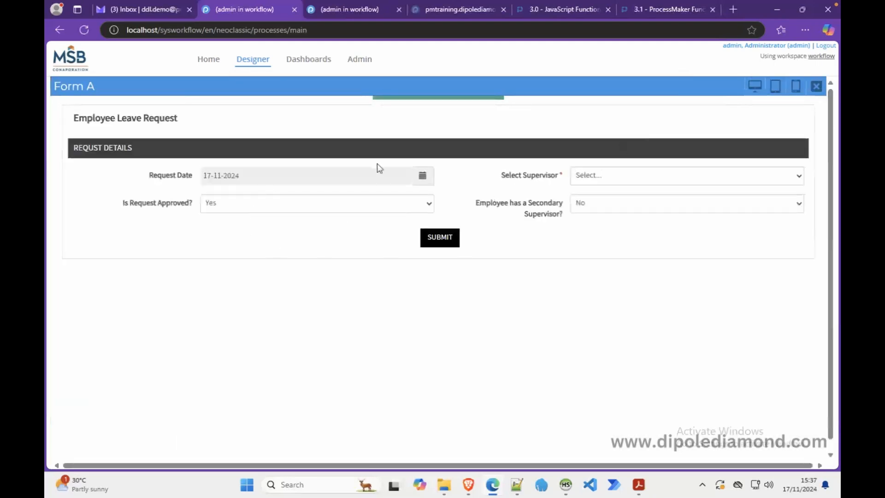
{"action": "left_click", "coordinate": [817, 86]}
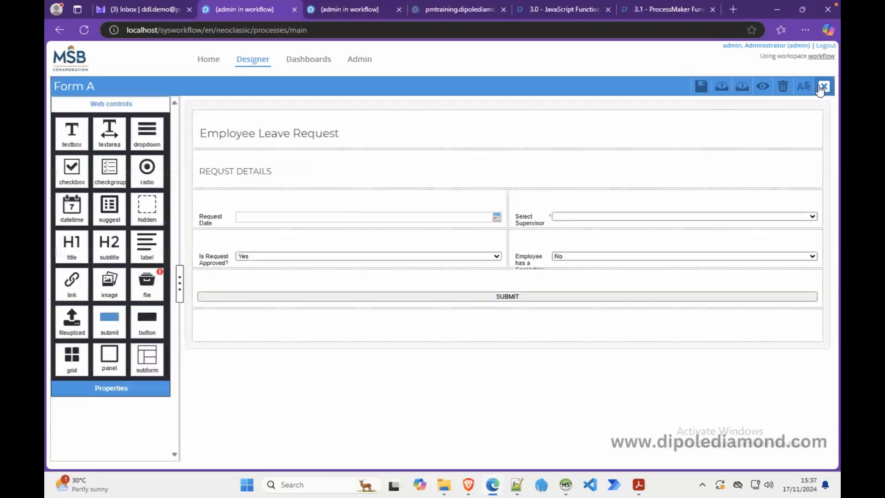
{"action": "left_click", "coordinate": [824, 86]}
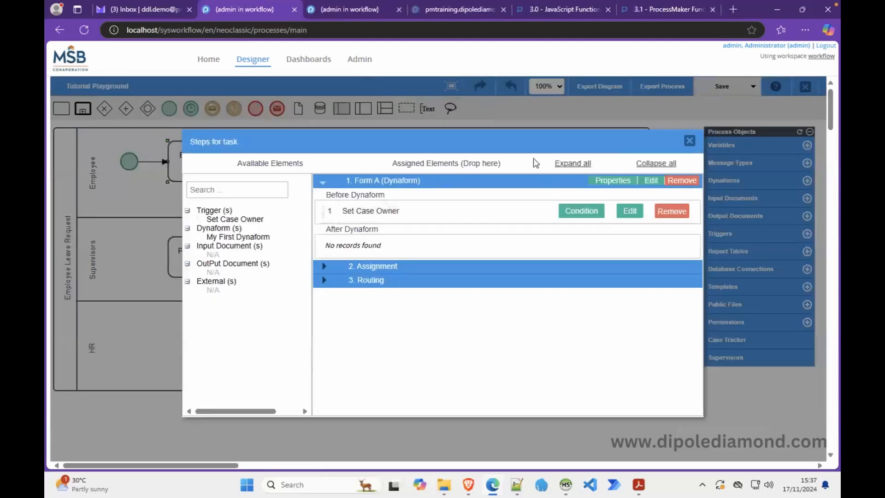
{"action": "left_click", "coordinate": [689, 140]}
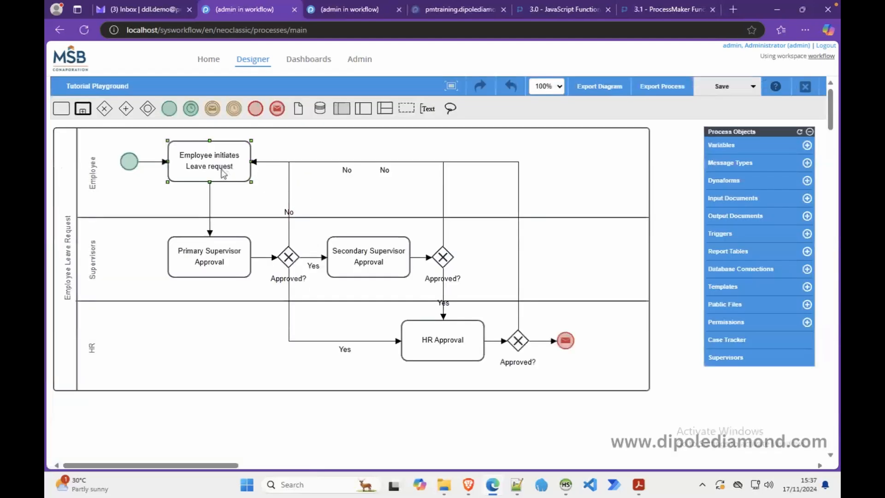
{"action": "left_click", "coordinate": [202, 261]}
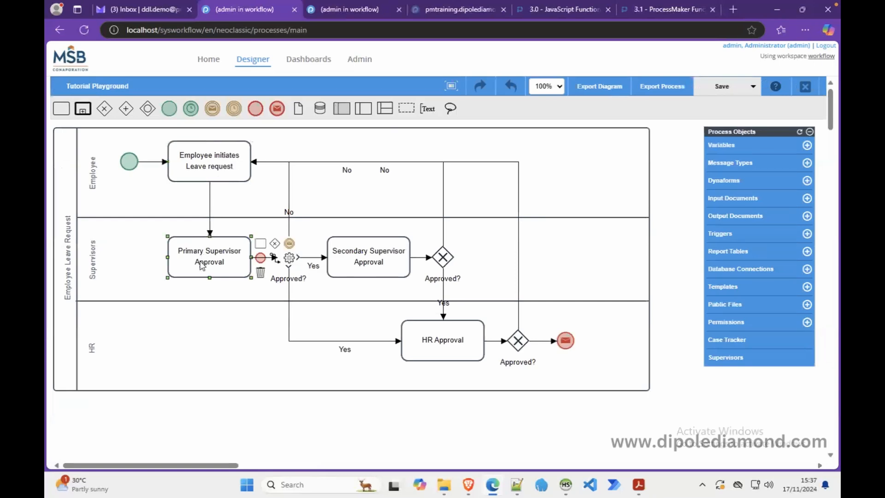
{"action": "right_click", "coordinate": [201, 263]}
{"action": "left_click", "coordinate": [230, 321]}
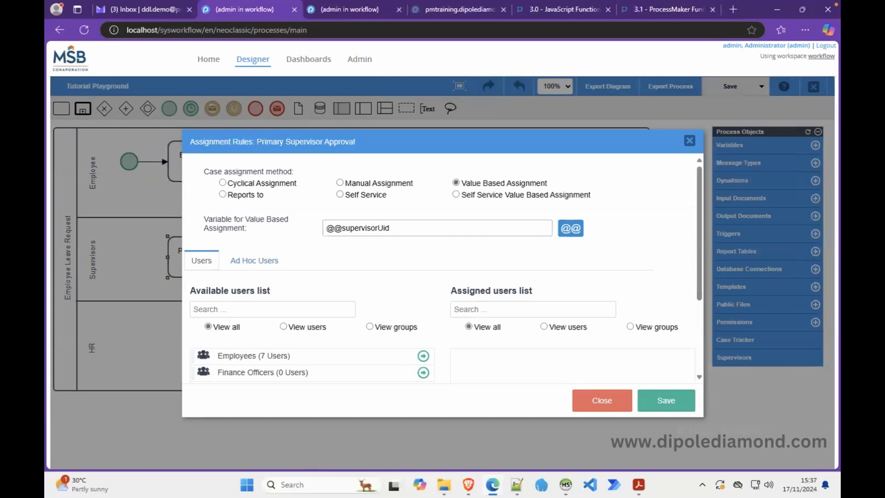
{"action": "left_click", "coordinate": [397, 229]}
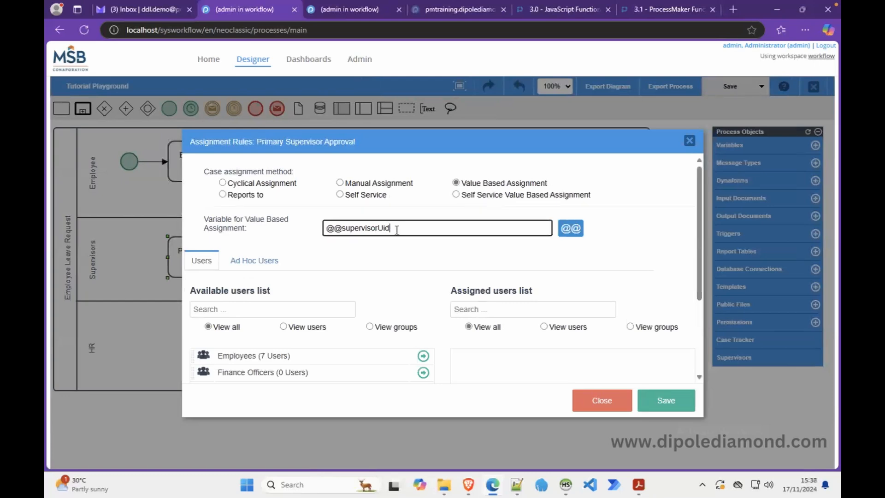
{"action": "left_click_drag", "start_coordinate": [397, 229], "coordinate": [322, 233]}
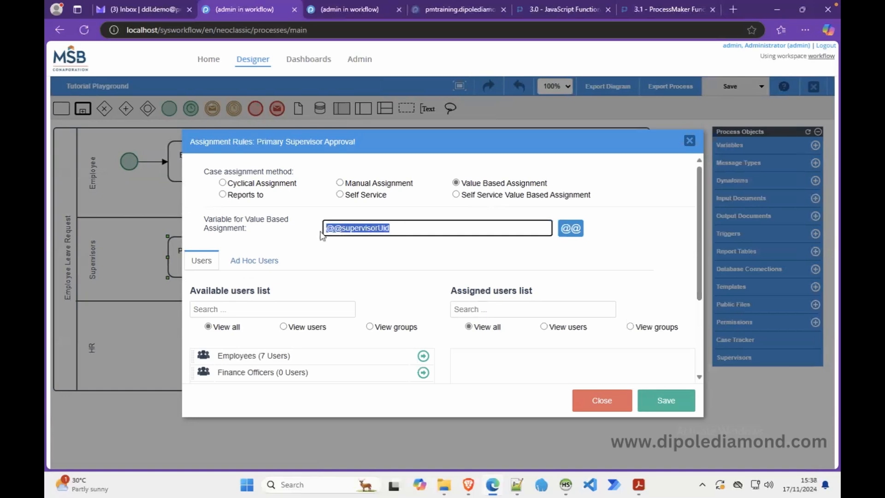
{"action": "left_click", "coordinate": [650, 400]}
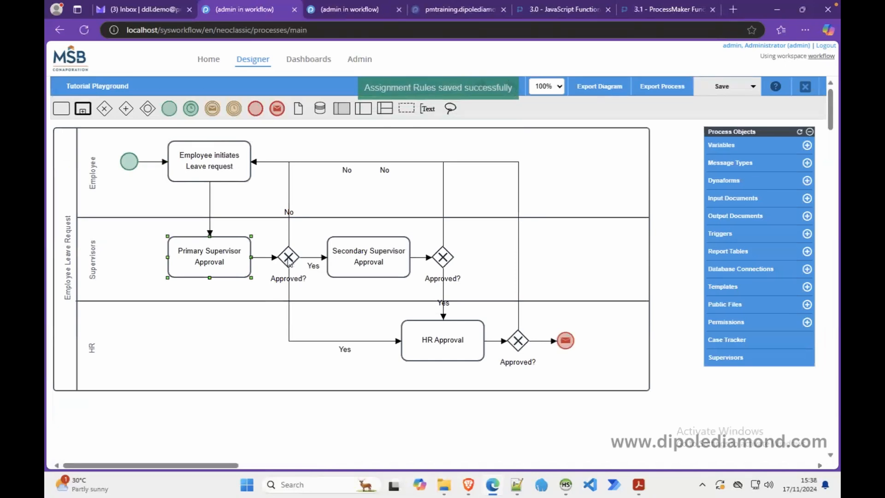
{"action": "right_click", "coordinate": [290, 262]}
{"action": "left_click", "coordinate": [319, 337]}
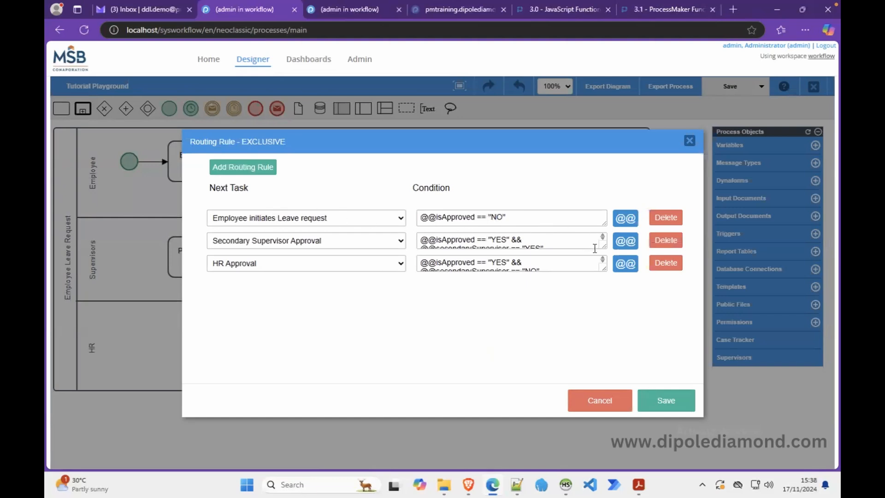
Review the three exclusive conditions (back to employee, Secondary Supervisor Approval, HR Approval) and save them.
{"action": "left_click_drag", "start_coordinate": [600, 247], "coordinate": [603, 271]}
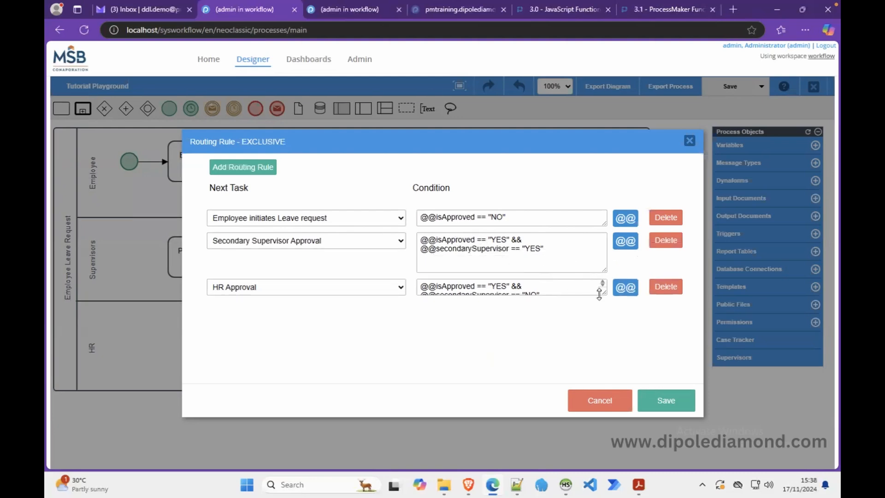
{"action": "left_click_drag", "start_coordinate": [603, 293], "coordinate": [602, 338]}
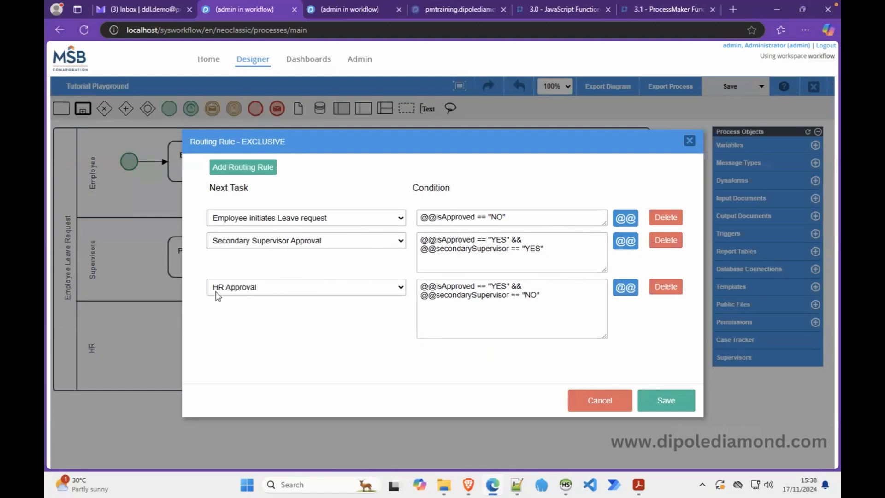
{"action": "left_click", "coordinate": [664, 401]}
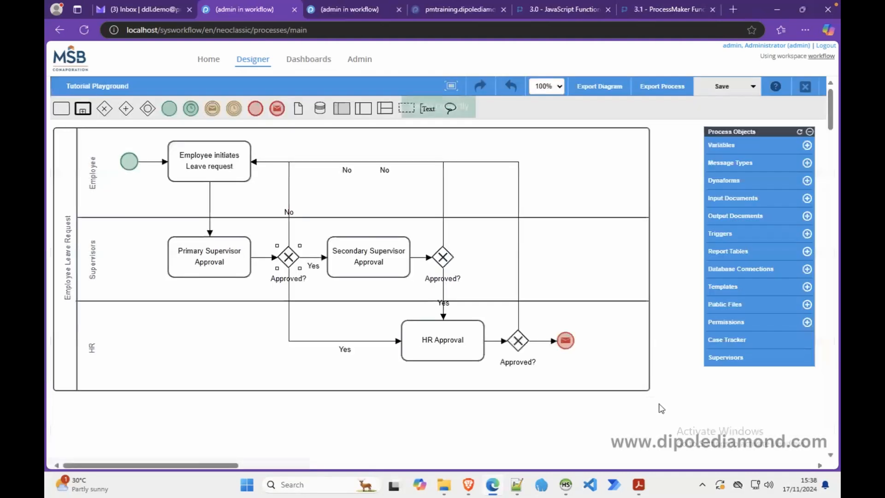
Keep HR Approval on Self Service for the HR Officers group, save it, then show the final gateway's routing.
{"action": "right_click", "coordinate": [414, 331]}
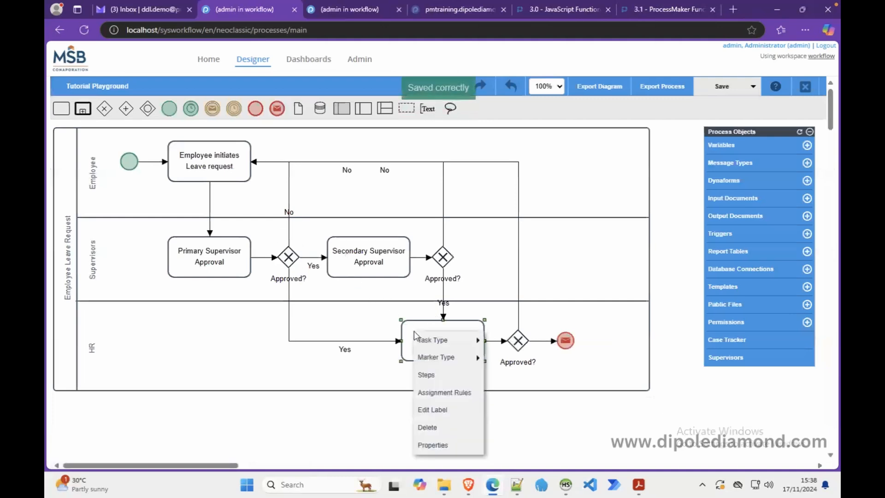
{"action": "left_click", "coordinate": [475, 393]}
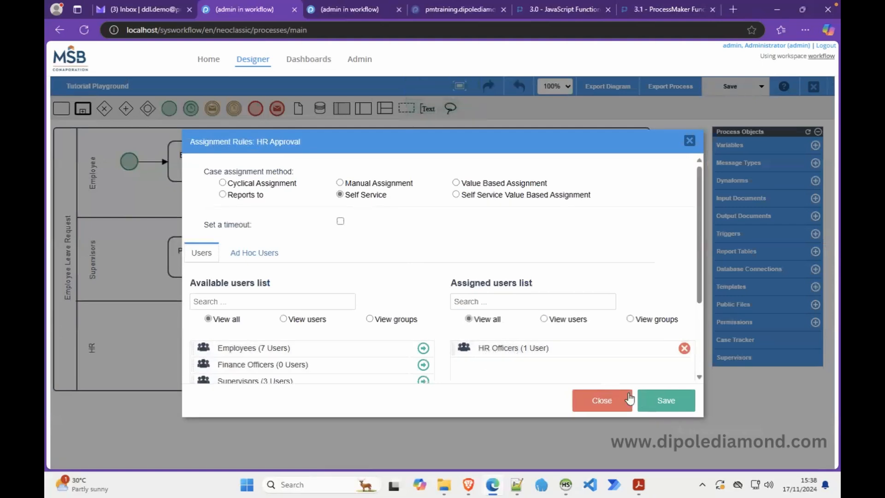
{"action": "left_click", "coordinate": [666, 400]}
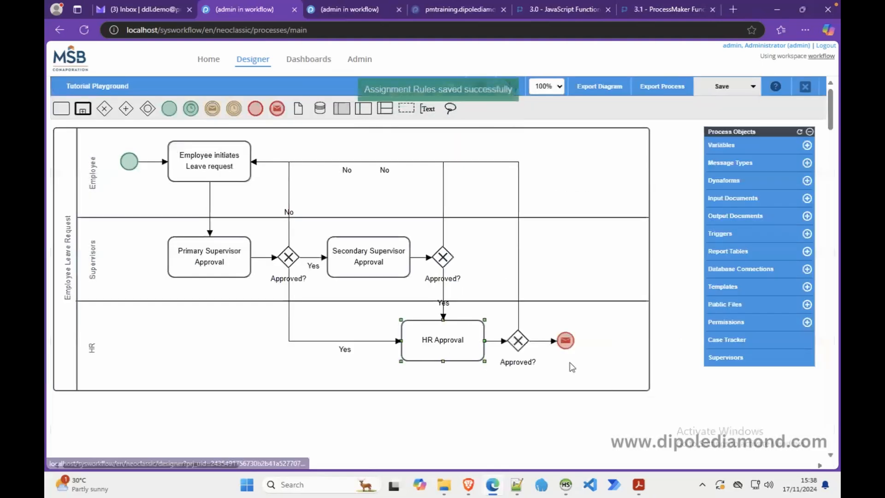
{"action": "right_click", "coordinate": [514, 342]}
{"action": "left_click", "coordinate": [540, 420]}
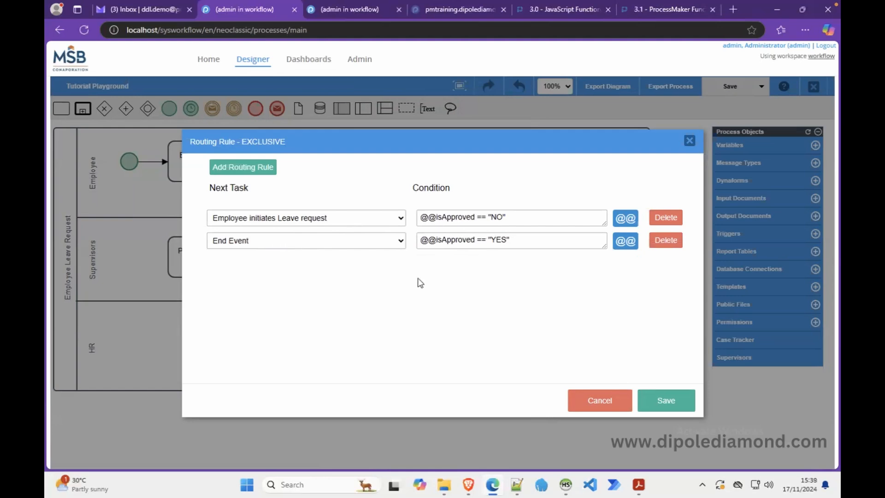
Save the final gateway's NO-to-Employee initiates Leave request and YES-to-End Event conditions.
{"action": "left_click", "coordinate": [664, 400]}
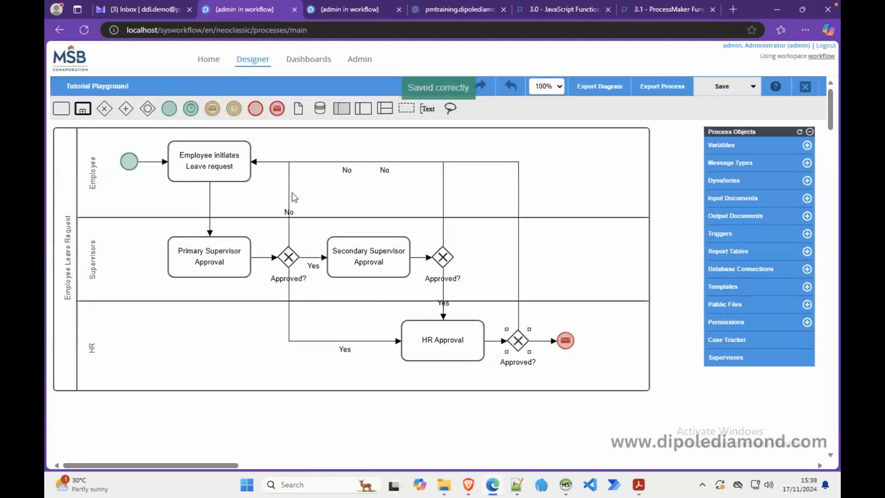
{"action": "right_click", "coordinate": [207, 167]}
{"action": "left_click", "coordinate": [236, 279]}
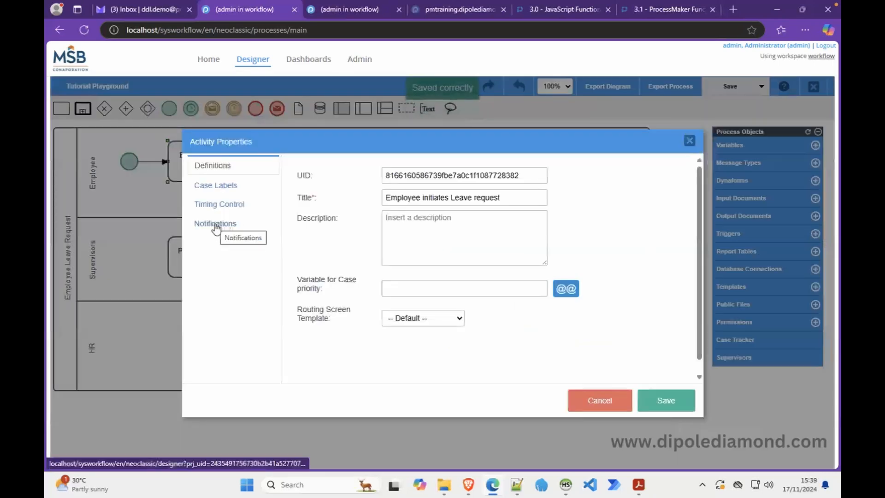
{"action": "left_click", "coordinate": [215, 225]}
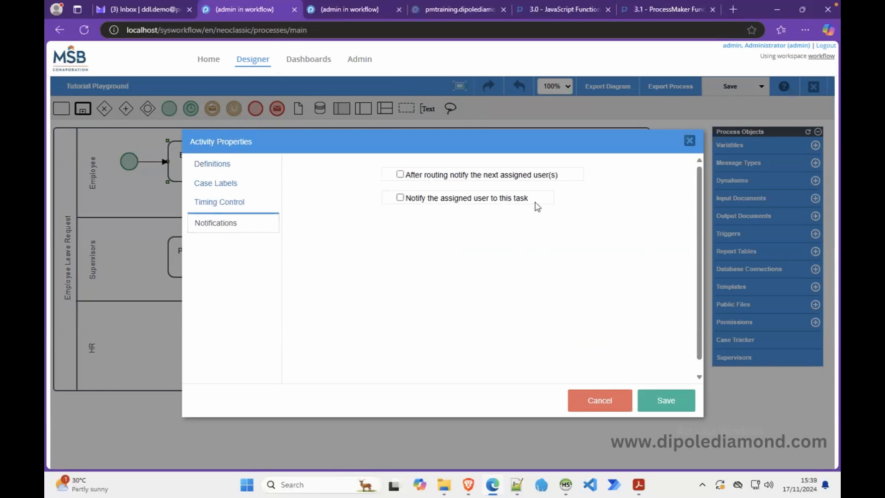
{"action": "left_click", "coordinate": [400, 176]}
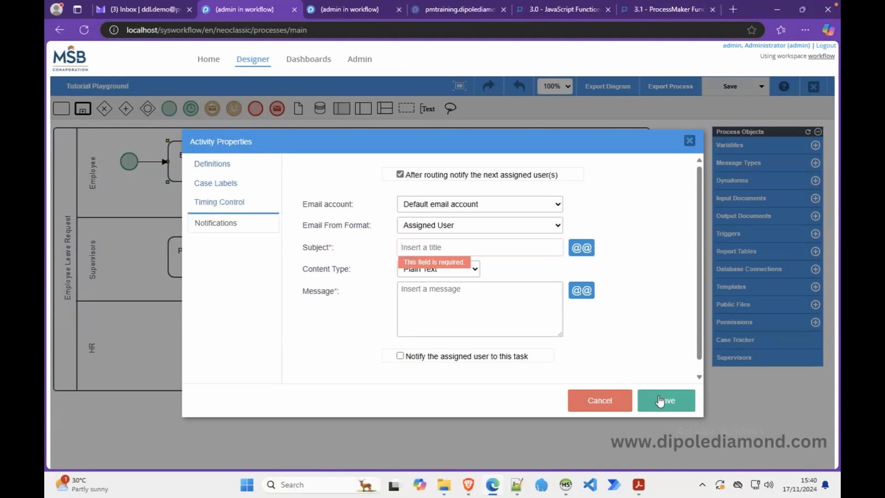
{"action": "left_click", "coordinate": [599, 400]}
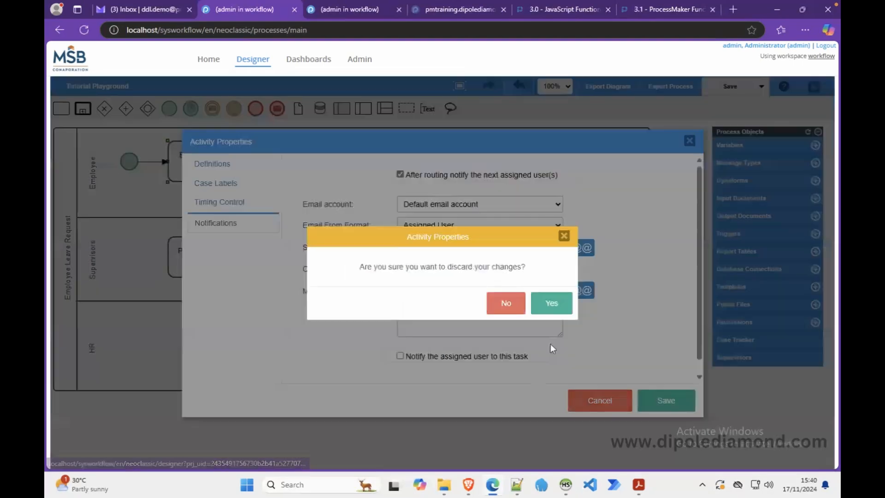
{"action": "left_click", "coordinate": [549, 304]}
{"action": "right_click", "coordinate": [214, 165]}
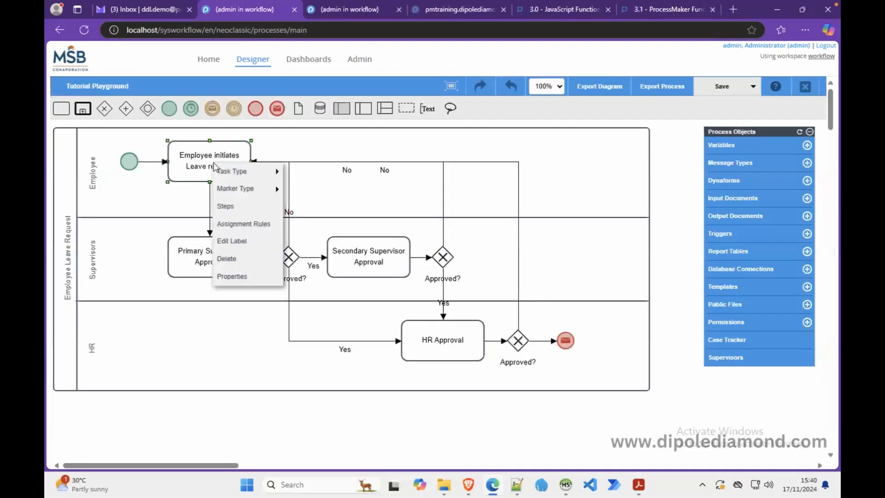
{"action": "left_click", "coordinate": [245, 278]}
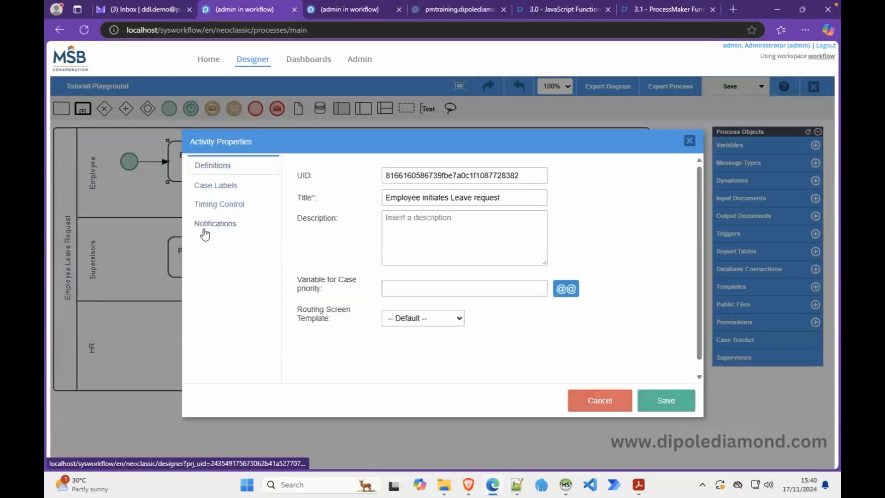
{"action": "left_click", "coordinate": [195, 226]}
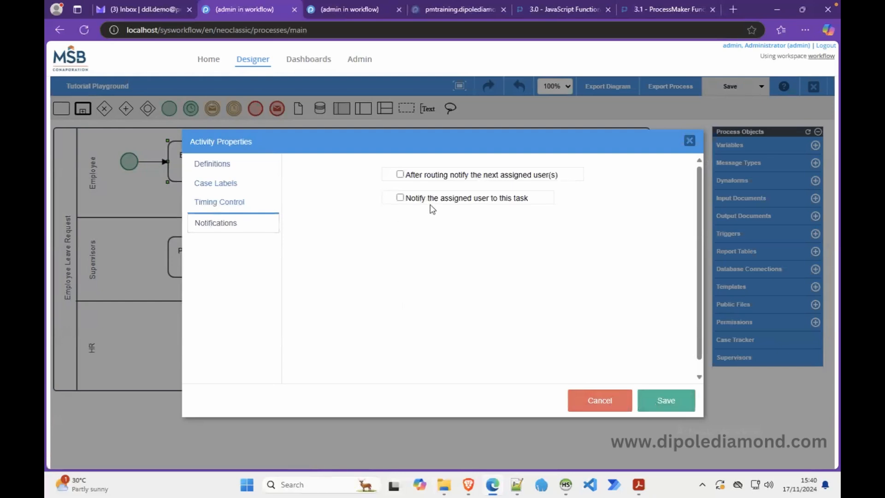
{"action": "left_click", "coordinate": [400, 197]}
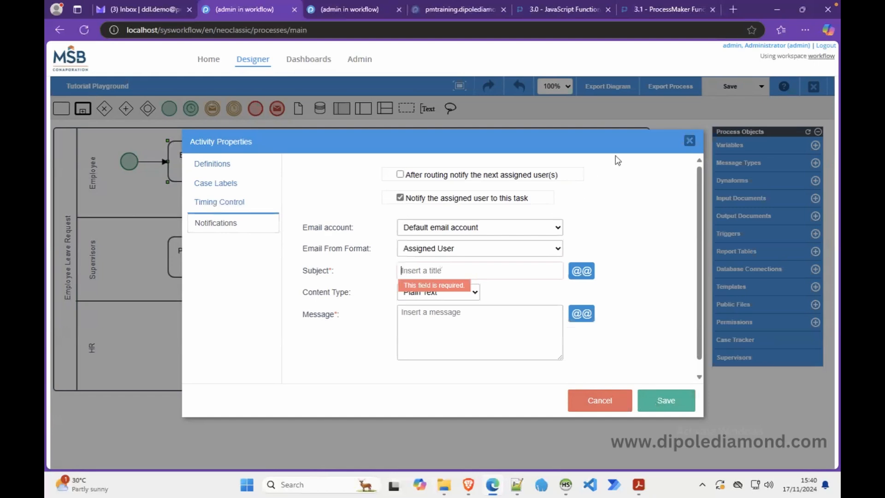
{"action": "left_click", "coordinate": [400, 197]}
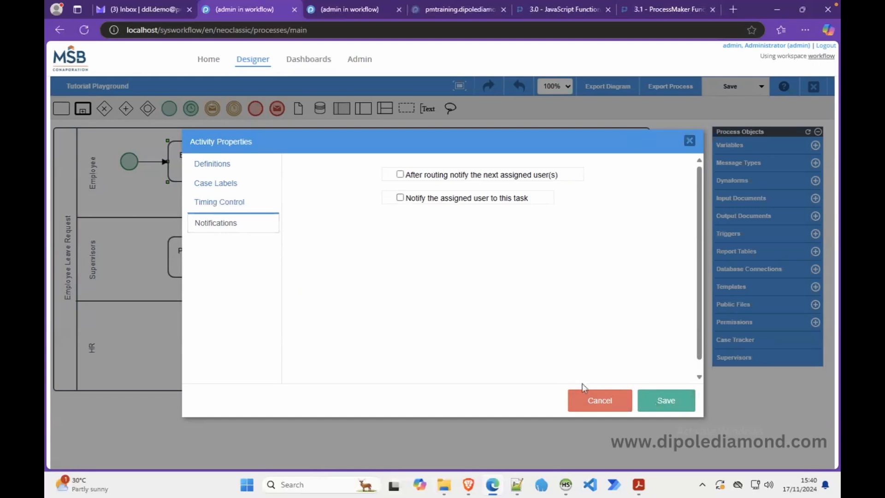
{"action": "left_click", "coordinate": [595, 399]}
{"action": "left_click", "coordinate": [551, 303]}
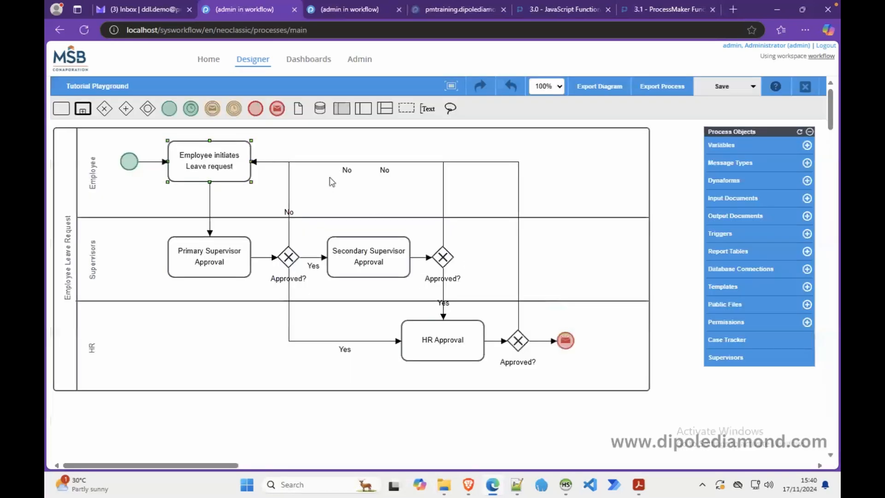
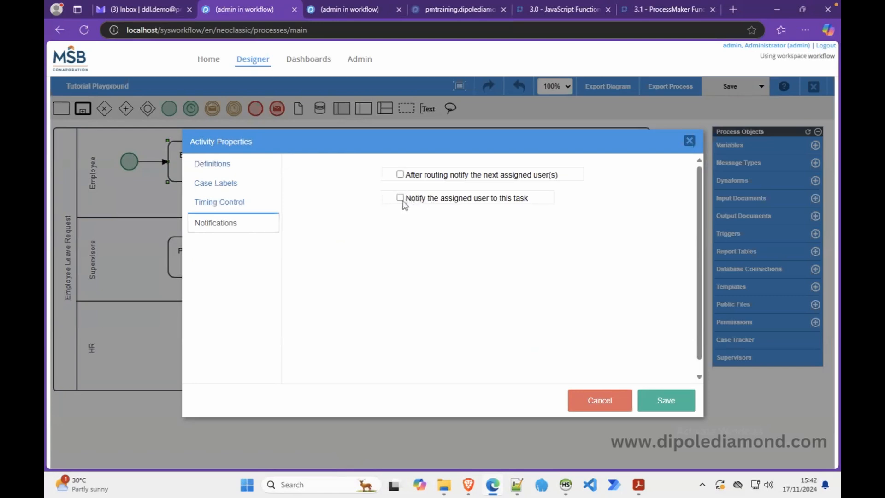
Email the task's assignee subject 'Request Rejected' with message 'Your Employee Leave Request was rejected', and save.
{"action": "left_click", "coordinate": [407, 202]}
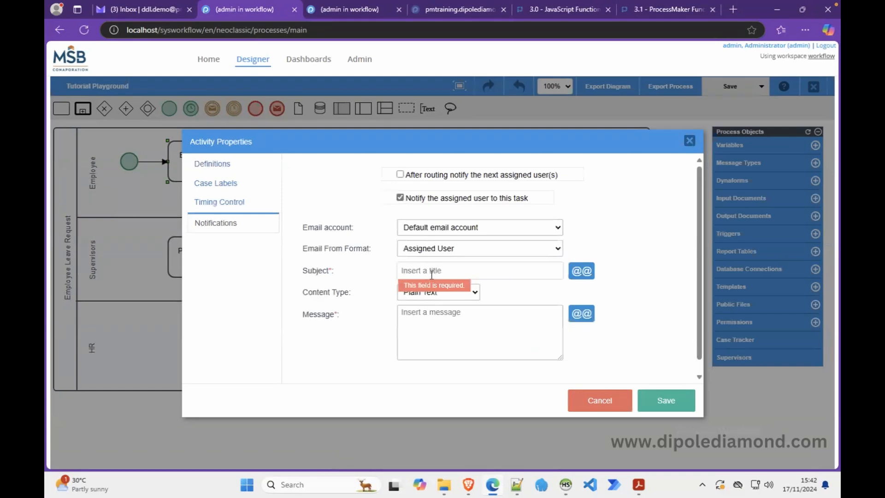
{"action": "type", "text": "Request Rejected"}
{"action": "left_click", "coordinate": [427, 329]}
{"action": "type", "text": "Your "}
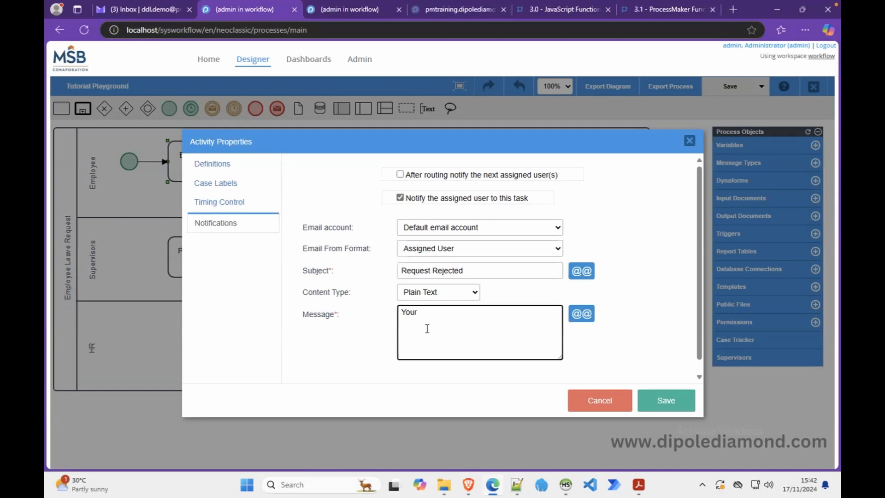
{"action": "type", "text": "Employee Leave Request was"}
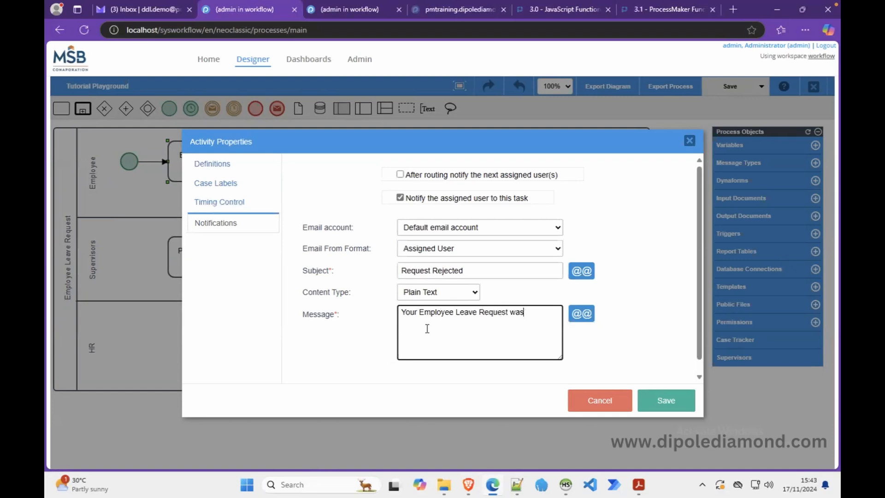
{"action": "type", "text": " rejected"}
{"action": "left_click", "coordinate": [588, 316]}
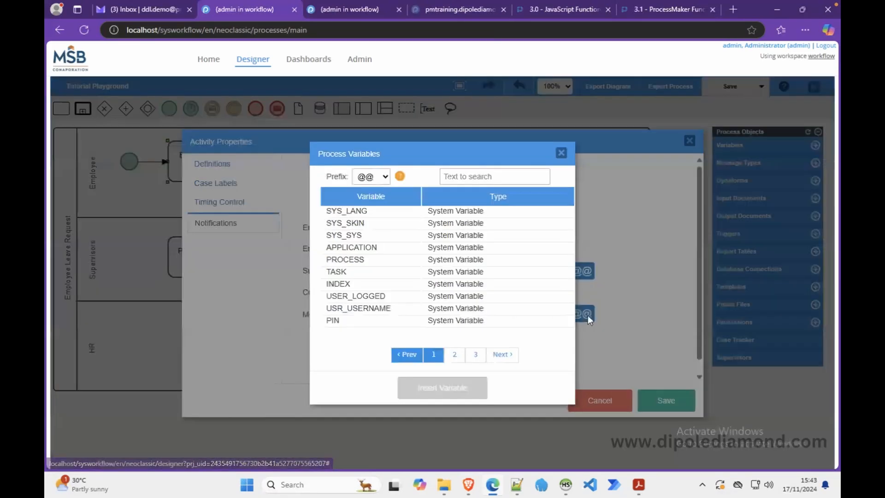
{"action": "left_click", "coordinate": [562, 156]}
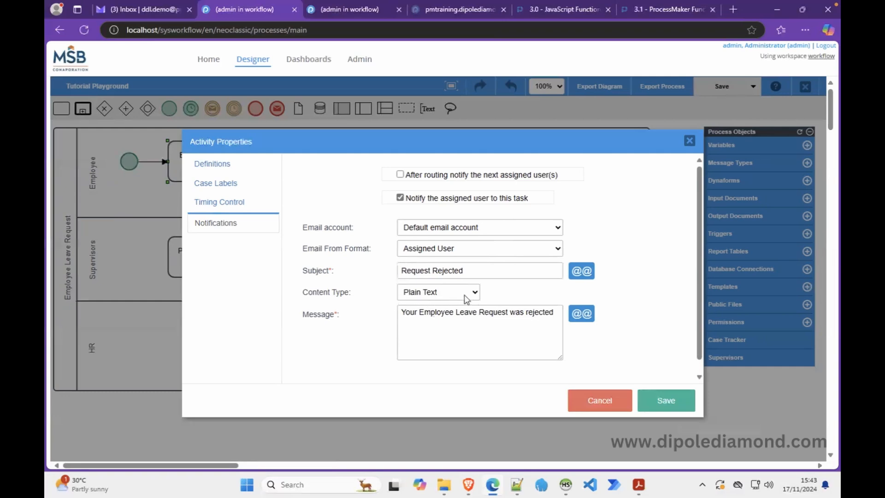
{"action": "left_click", "coordinate": [663, 403]}
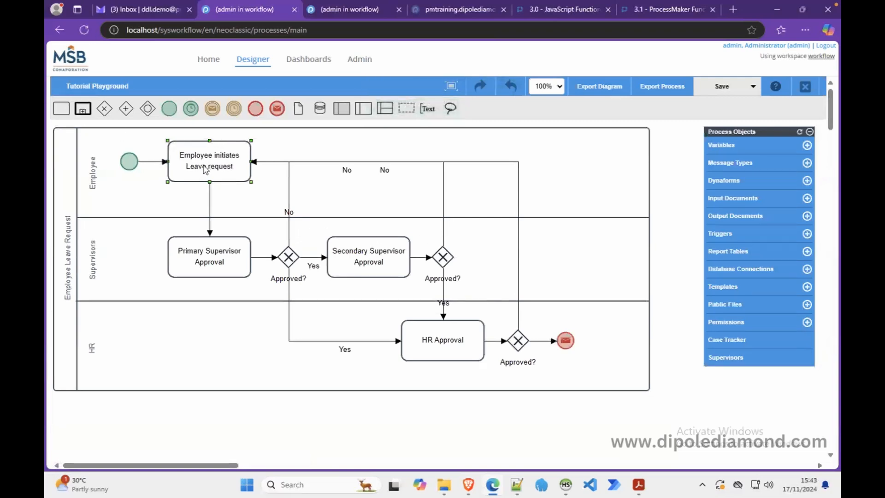
In Primary Supervisor Approval's notifications, enable emailing the assigned user with subject 'Supervisor Approval Needed'.
{"action": "right_click", "coordinate": [210, 256]}
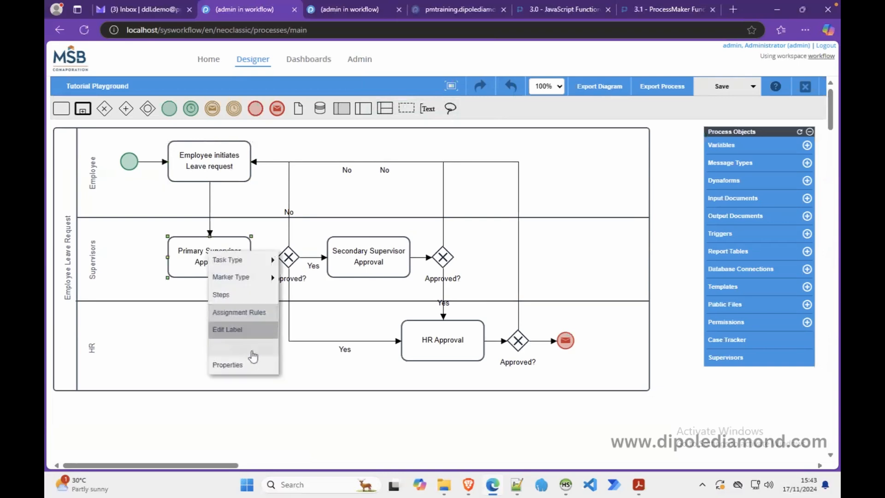
{"action": "left_click", "coordinate": [256, 368]}
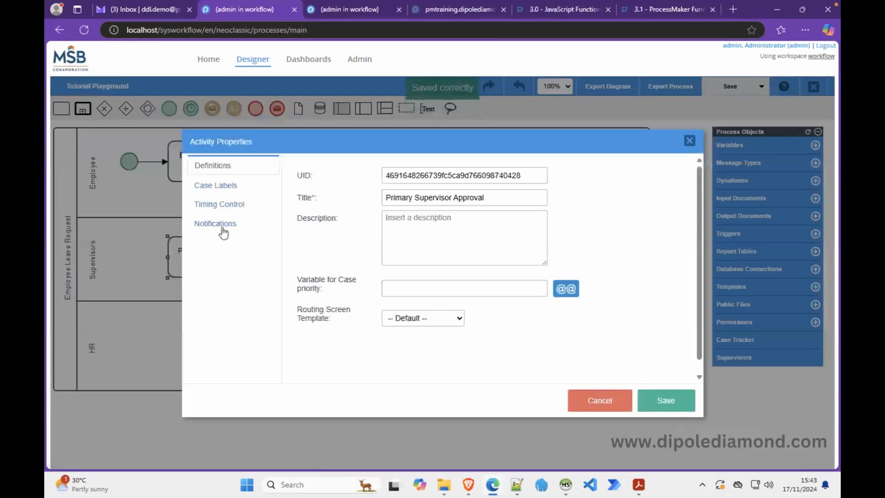
{"action": "left_click", "coordinate": [219, 225]}
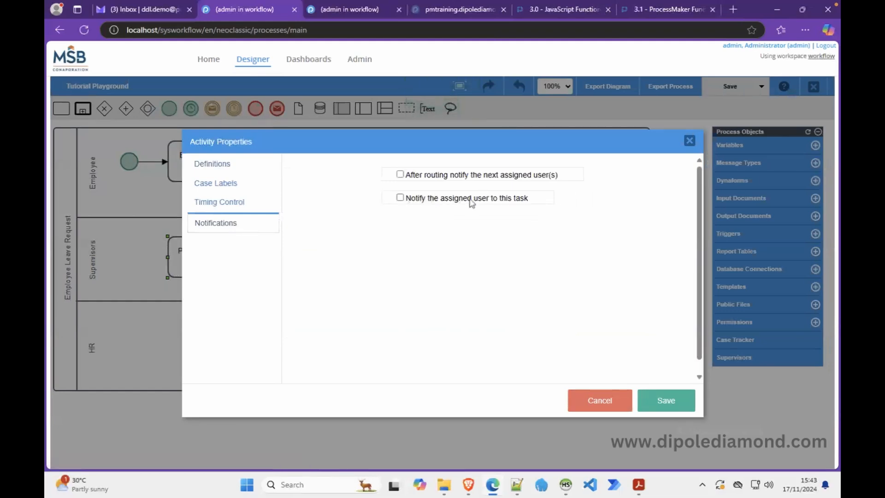
{"action": "left_click", "coordinate": [401, 198]}
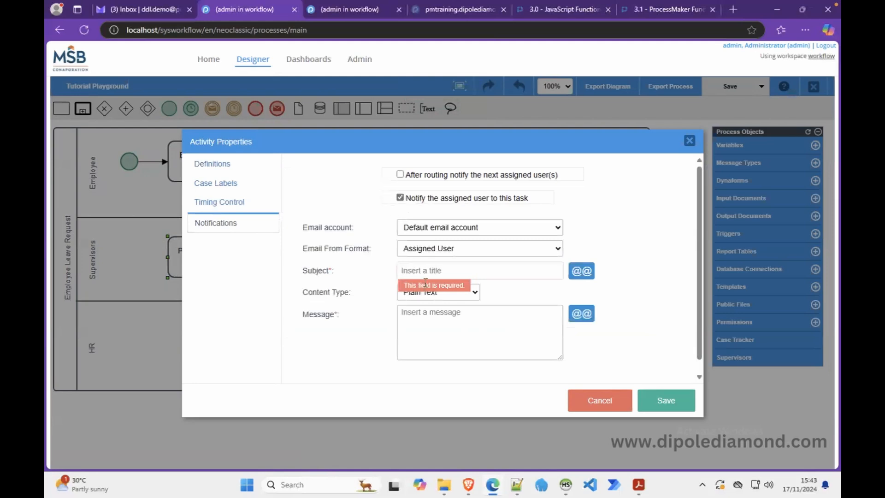
{"action": "type", "text": "Supervisor Approval Nee"}
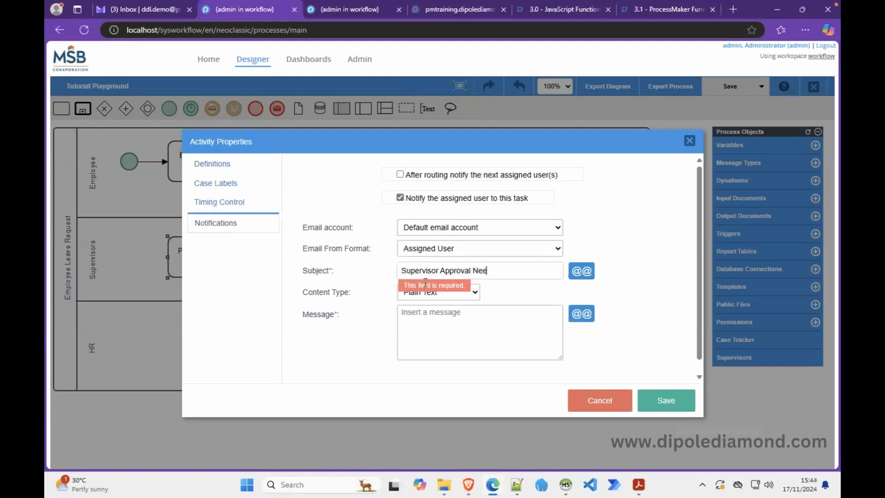
{"action": "type", "text": "ded"}
Write the message 'Hi Supervisor, Kindly treat my Leave request. Regards' and save the settings.
{"action": "left_click", "coordinate": [439, 340]}
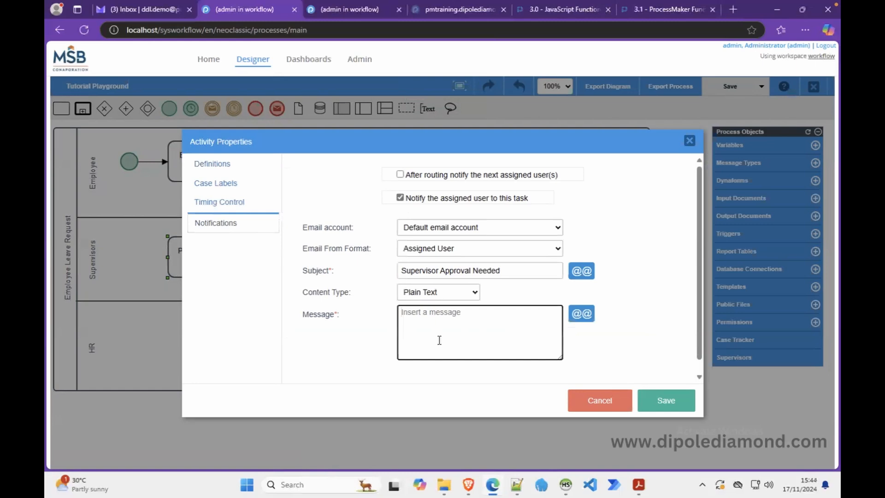
{"action": "type", "text": "Hi Su"}
{"action": "key", "text": "BackSpace"}
{"action": "type", "text": "upervisor,"}
{"action": "key", "text": "Return"}
{"action": "type", "text": "Kindly treat"}
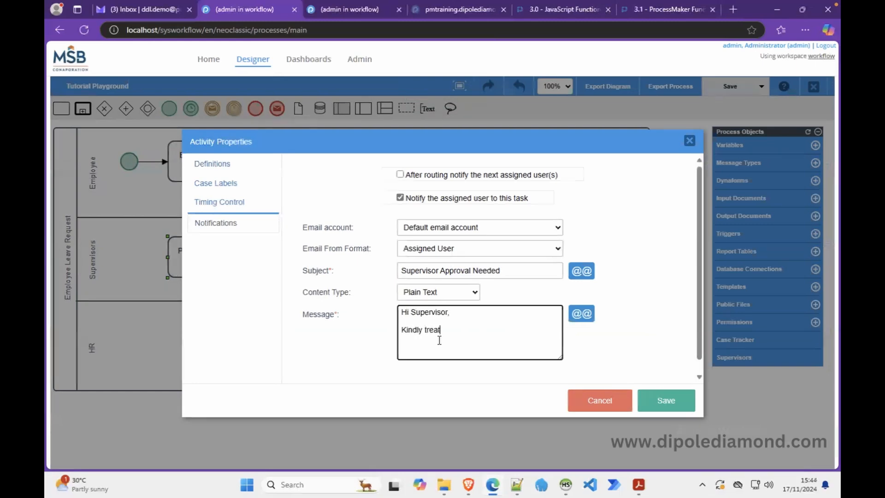
{"action": "type", "text": " my Leave request."}
{"action": "key", "text": "Return"}
{"action": "key", "text": "Return"}
{"action": "type", "text": "Regards"}
{"action": "left_click", "coordinate": [667, 403]}
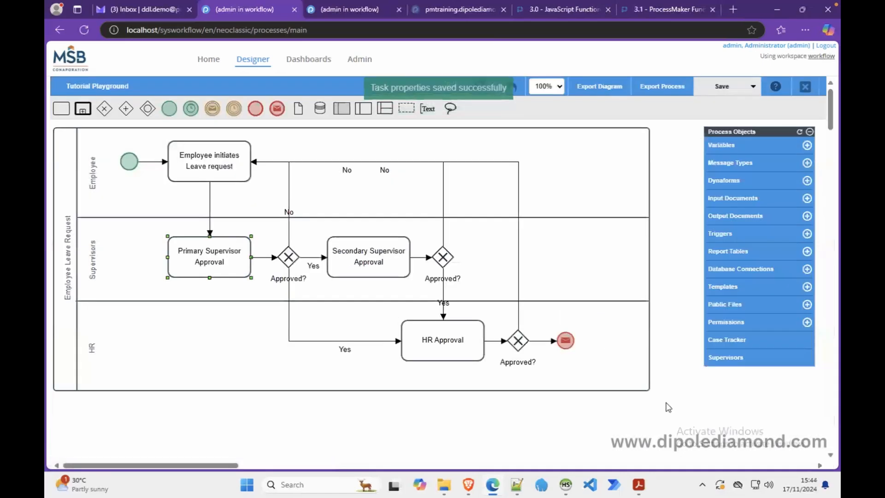
In HR Approval's notifications, enable emailing the assigned user with subject 'HR Approval Needed'.
{"action": "right_click", "coordinate": [441, 342]}
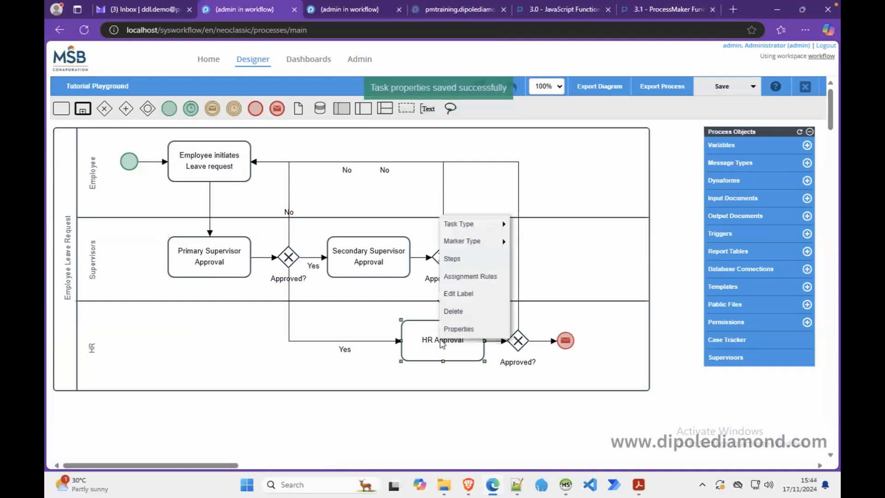
{"action": "left_click", "coordinate": [458, 329]}
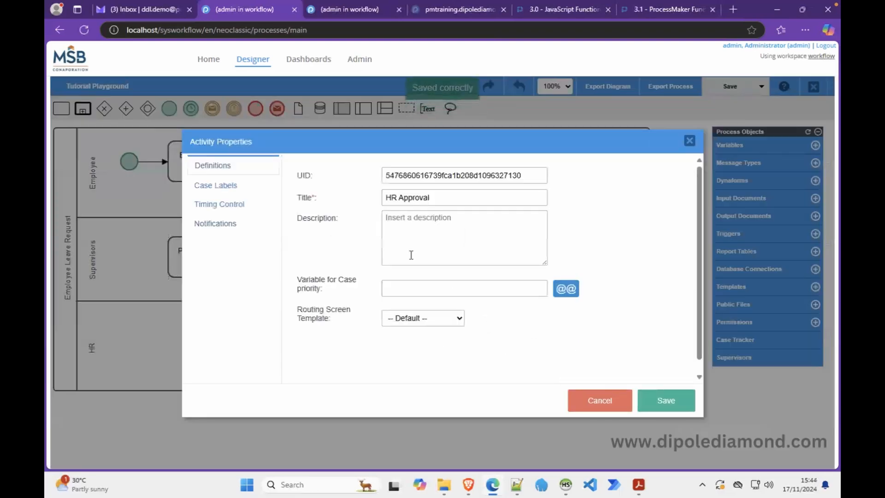
{"action": "left_click", "coordinate": [235, 225]}
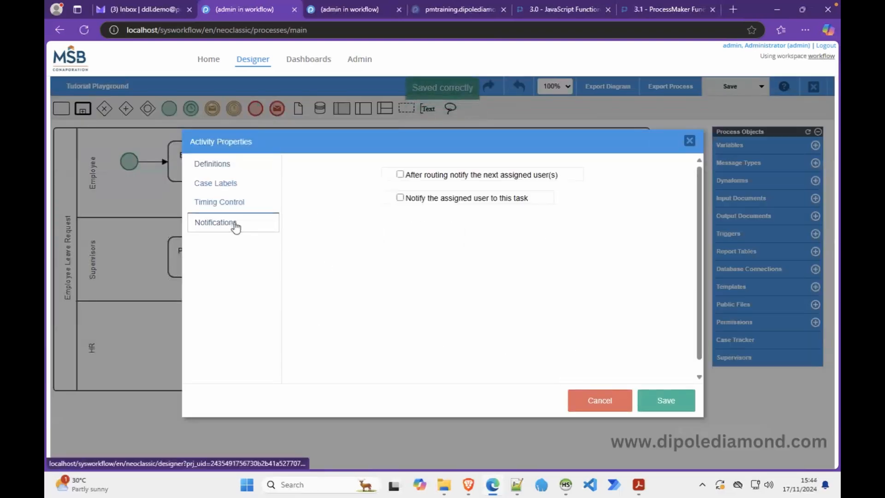
{"action": "left_click", "coordinate": [414, 200]}
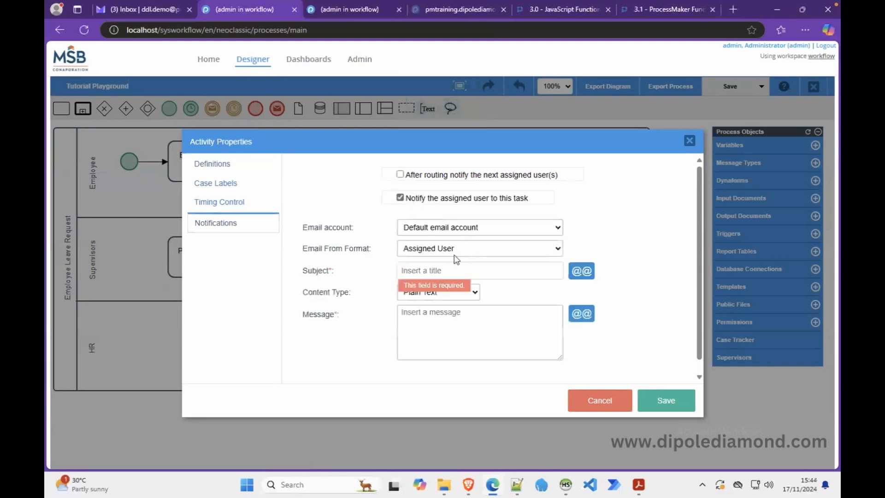
{"action": "type", "text": "HR Approval Needed"}
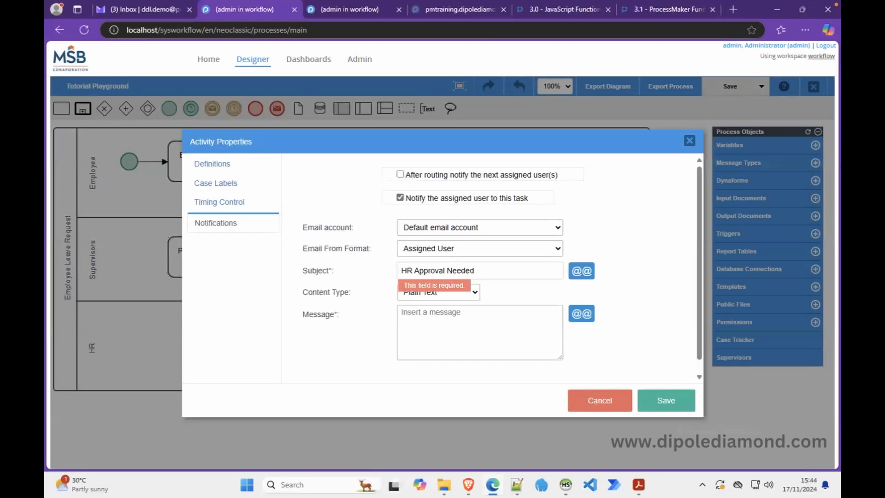
Write the message 'Hi HR Officers, Kindly attend to this leave request. Thank you. Regards' and save.
{"action": "left_click", "coordinate": [439, 326]}
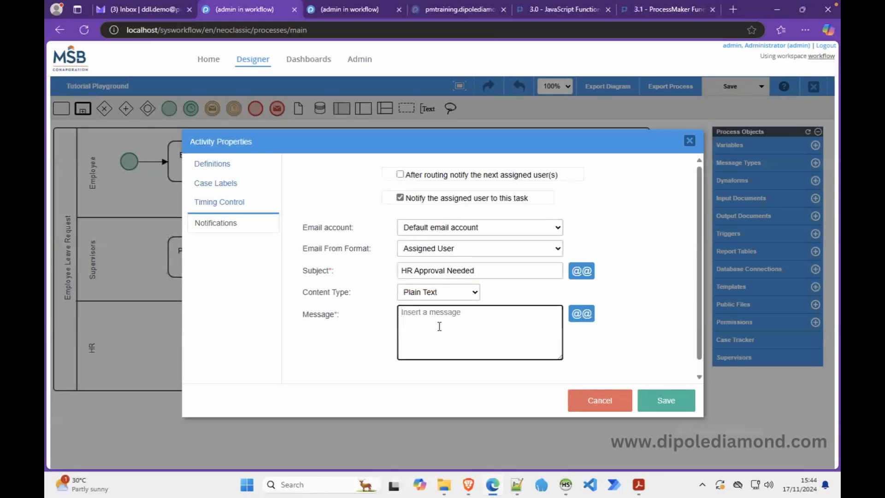
{"action": "type", "text": "Hi HiR Officers,"}
{"action": "key", "text": "Return"}
{"action": "type", "text": "Kin"}
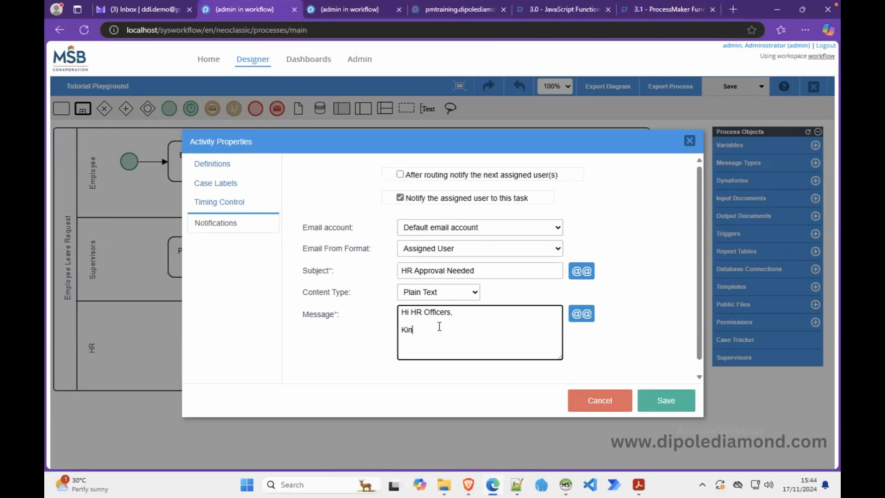
{"action": "type", "text": "dly attend to this leave request. Thank you."}
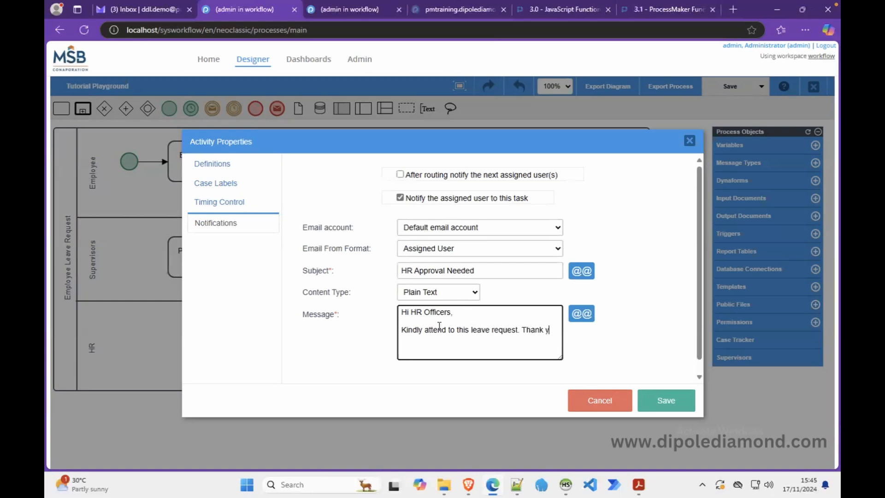
{"action": "key", "text": "Return"}
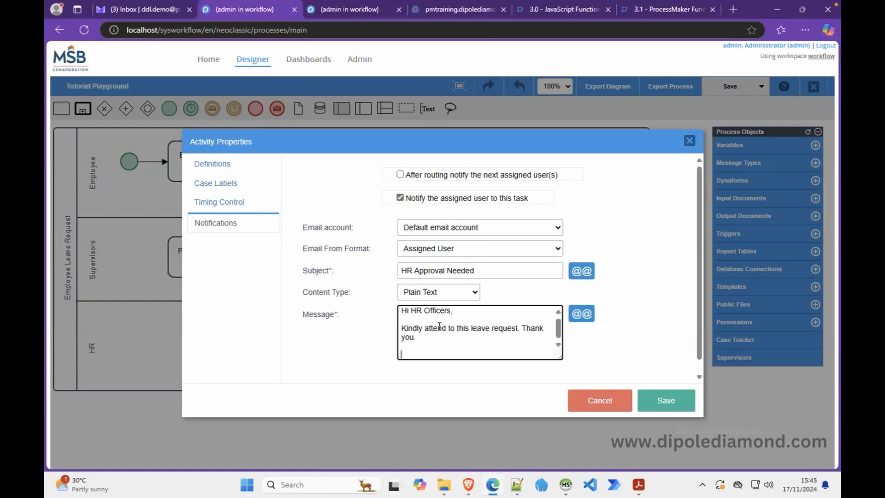
{"action": "type", "text": "Regards"}
{"action": "left_click", "coordinate": [665, 400]}
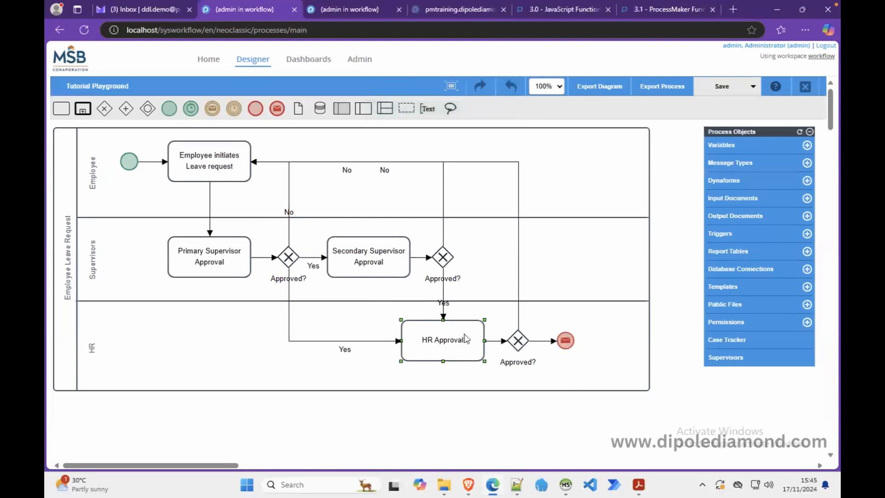
{"action": "left_click", "coordinate": [205, 173]}
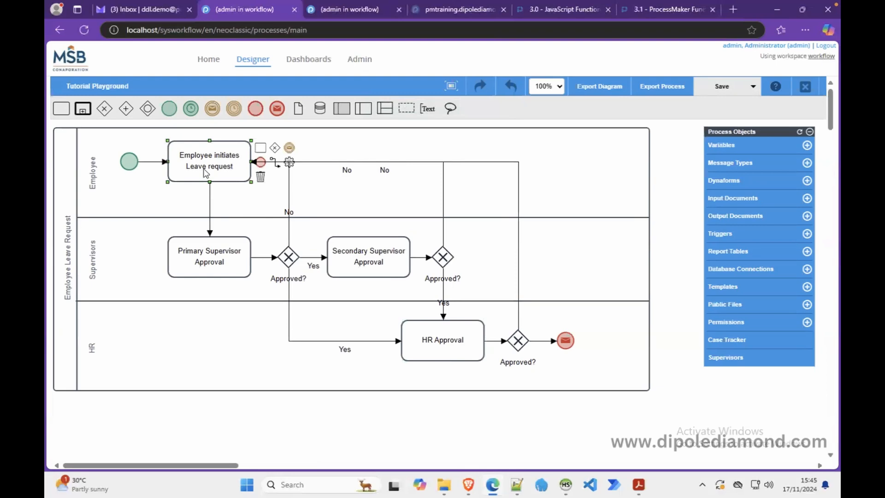
{"action": "left_click", "coordinate": [202, 268]}
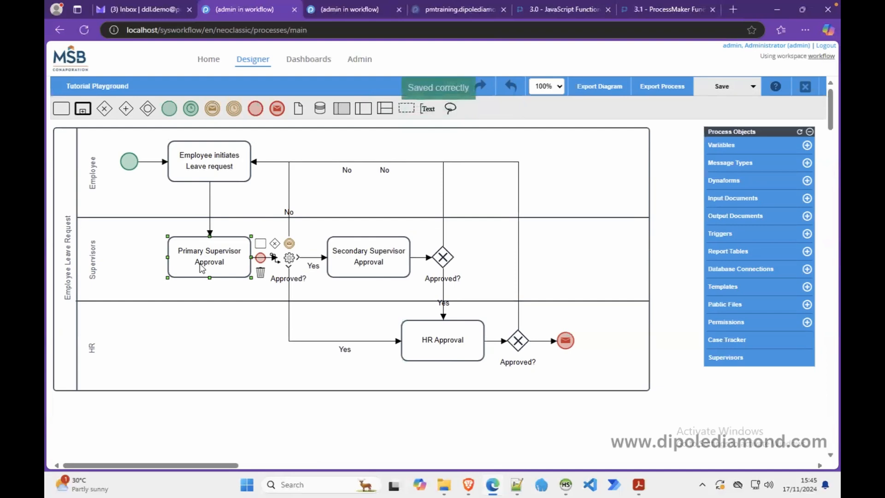
{"action": "left_click", "coordinate": [438, 345]}
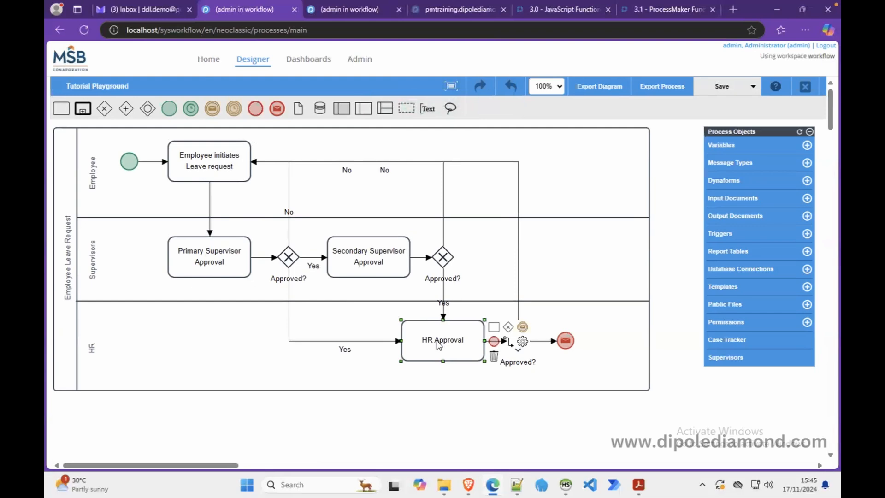
{"action": "left_click", "coordinate": [206, 173]}
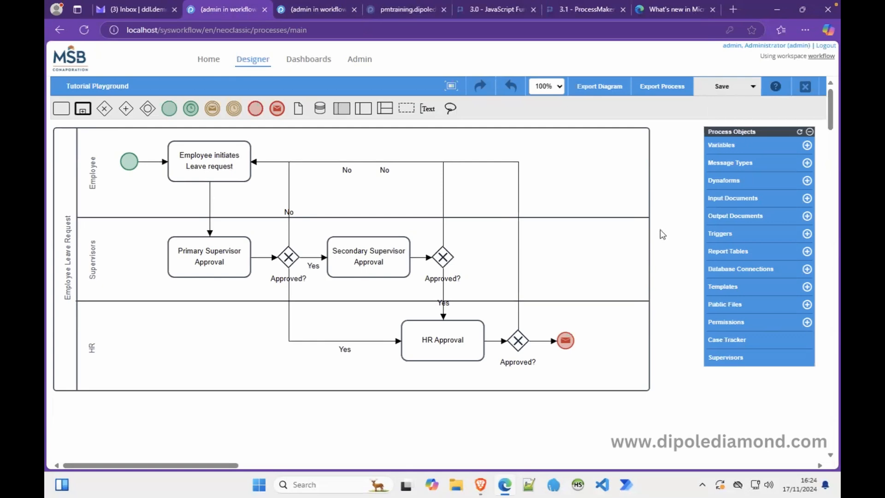
Log in to ProcessMaker as the employee.
{"action": "left_click", "coordinate": [483, 485]}
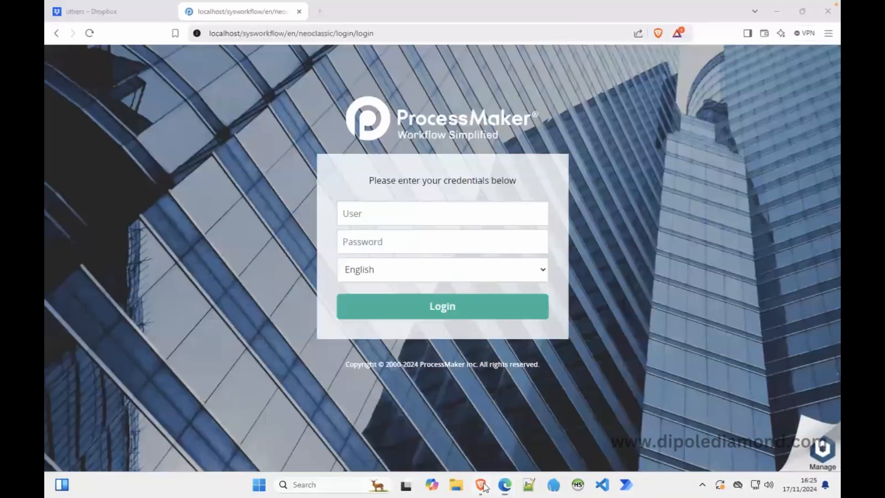
{"action": "left_click", "coordinate": [428, 238]}
{"action": "type", "text": "*****"}
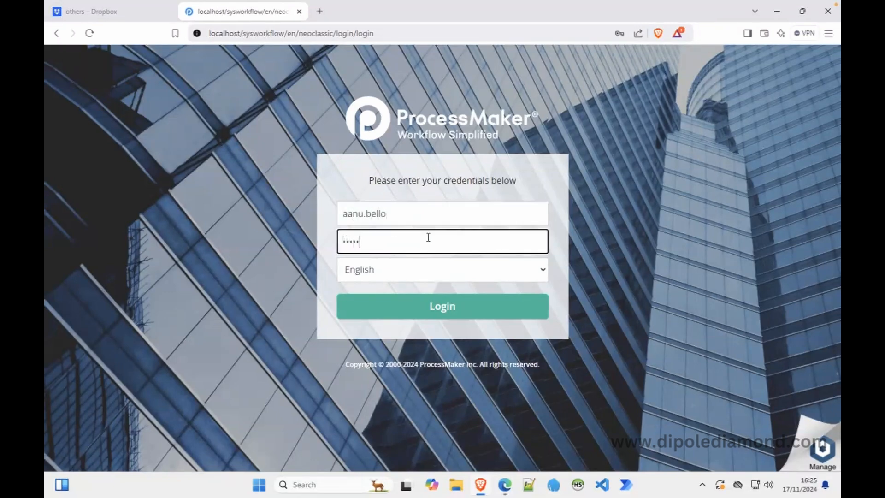
{"action": "key", "text": "BackSpace"}
{"action": "key", "text": "BackSpace"}
{"action": "key", "text": "BackSpace"}
{"action": "key", "text": "BackSpace"}
{"action": "key", "text": "BackSpace"}
{"action": "type", "text": "*"}
{"action": "key", "text": "Return"}
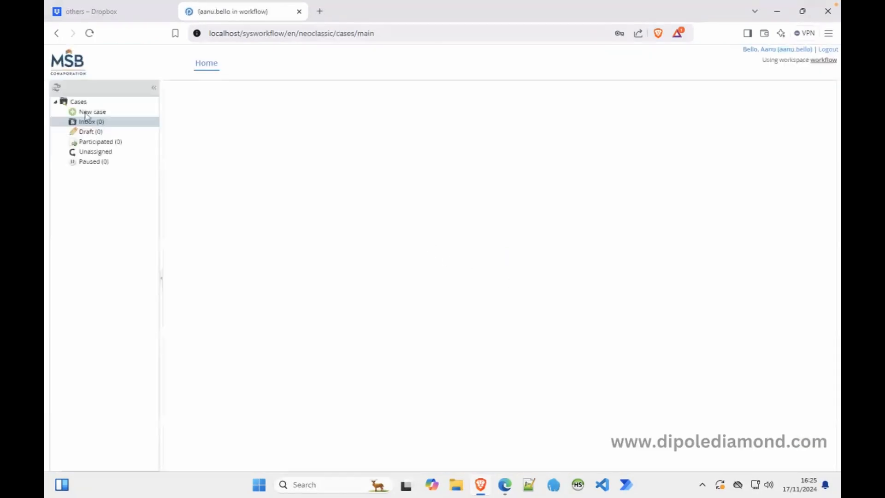
Start a Tutorial Playground case, pick the primary supervisor, submit it to Primary Supervisor Approval, and log out.
{"action": "left_click", "coordinate": [98, 113]}
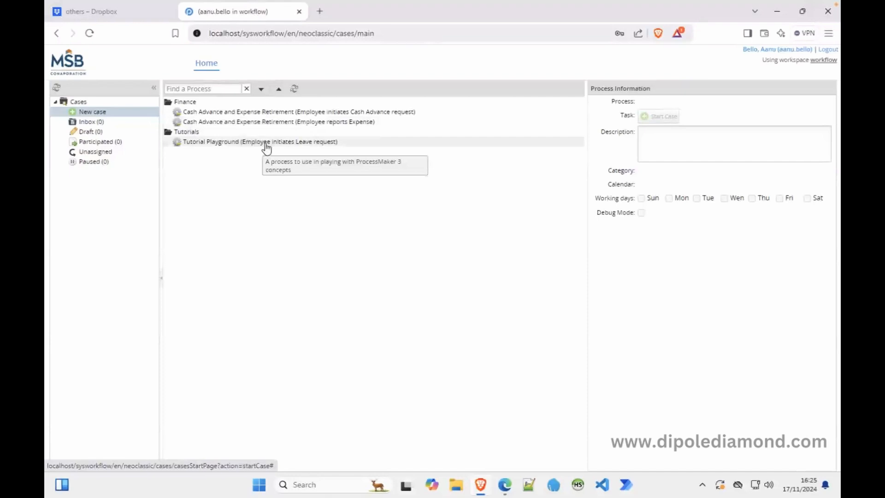
{"action": "double_click", "coordinate": [266, 143]}
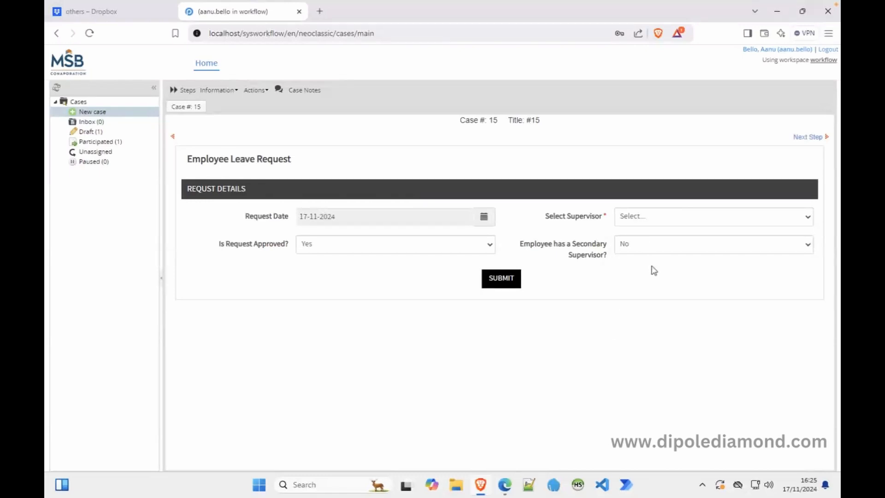
{"action": "left_click", "coordinate": [675, 220]}
{"action": "left_click", "coordinate": [643, 274]}
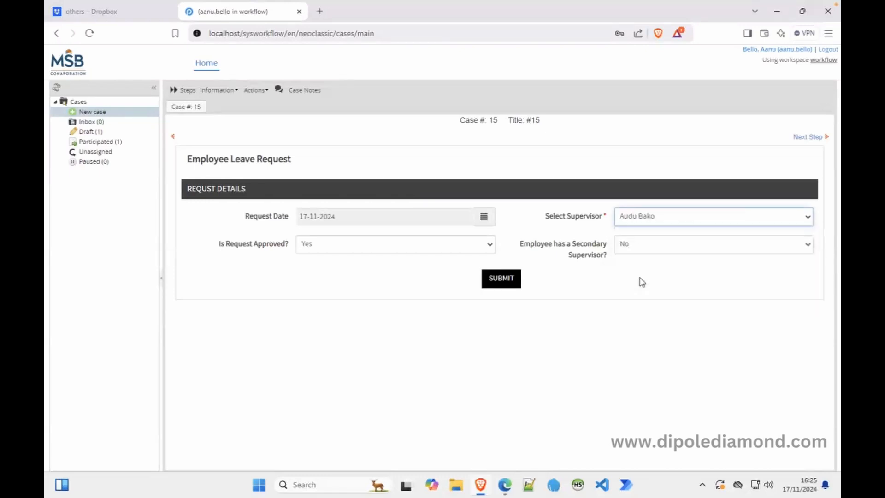
{"action": "left_click", "coordinate": [501, 278]}
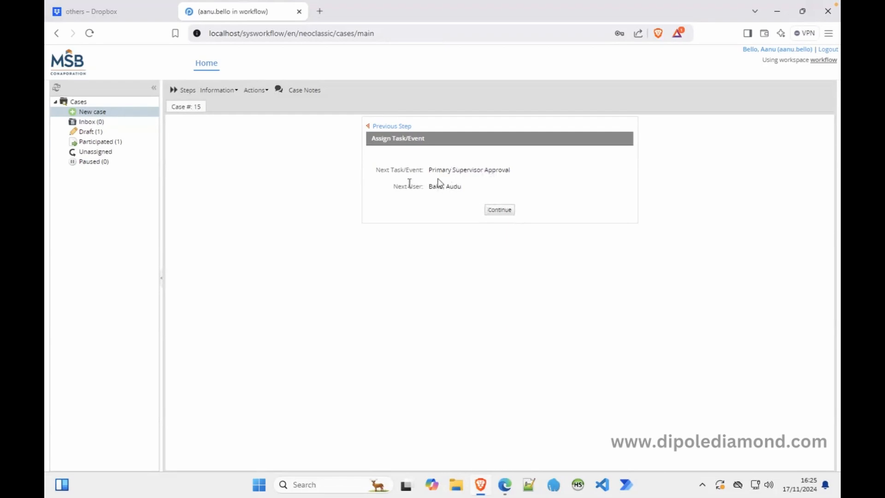
{"action": "left_click", "coordinate": [491, 210]}
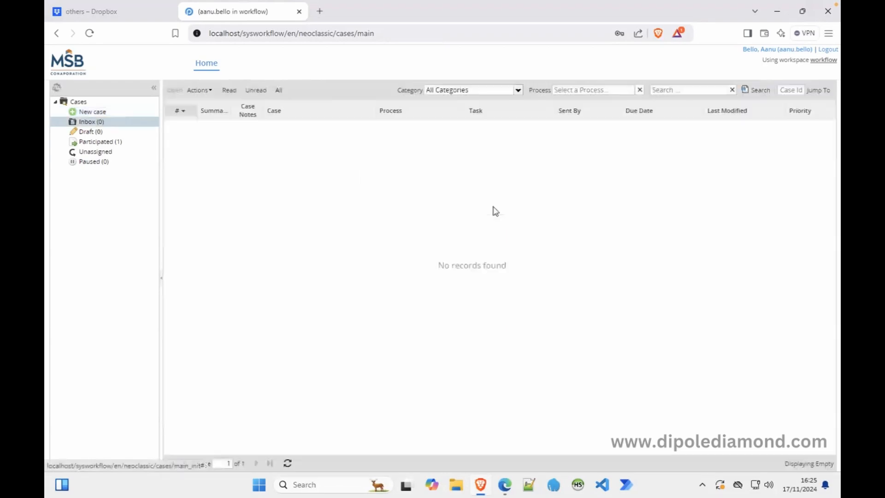
{"action": "left_click", "coordinate": [827, 49]}
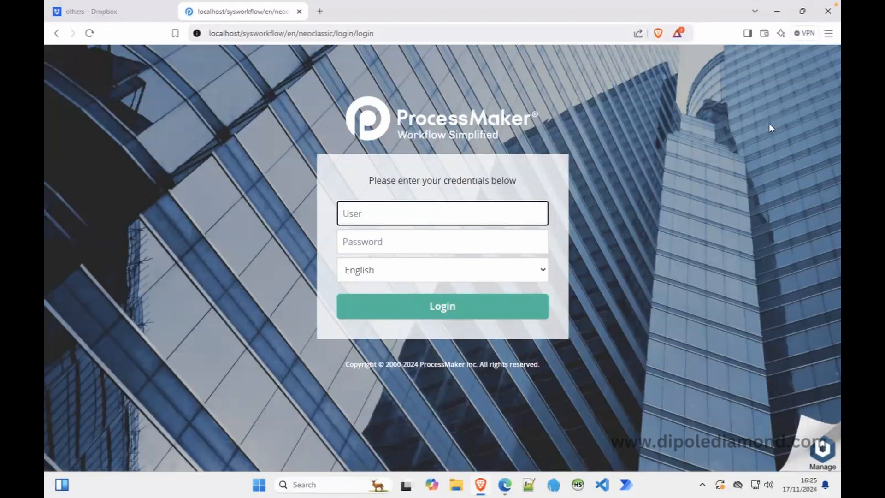
In the admin email log, preview case #15's sent 'Supervisor Approval Needed' email, then view Proton Mail.
{"action": "mouse_move", "coordinate": [505, 484]}
{"action": "left_click", "coordinate": [505, 424]}
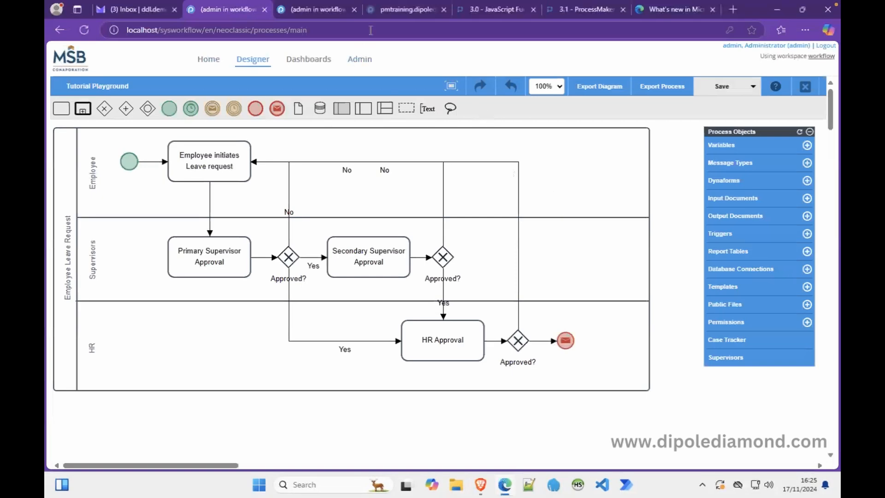
{"action": "left_click", "coordinate": [314, 10]}
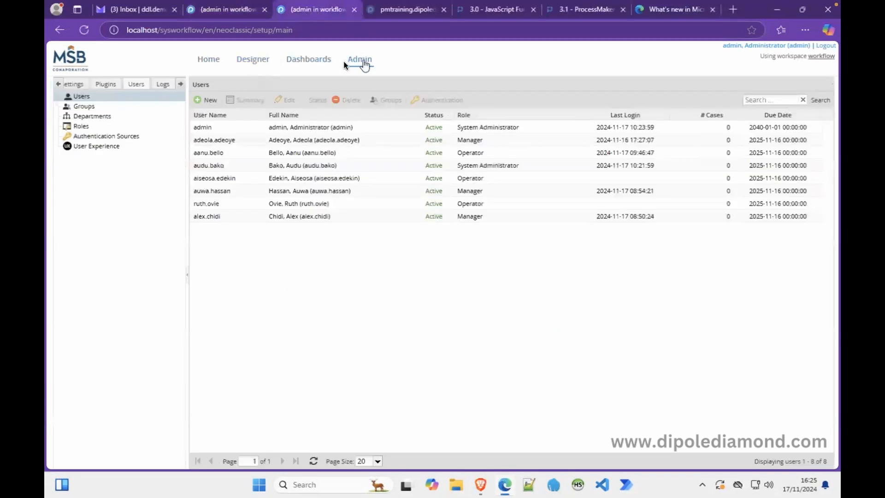
{"action": "left_click", "coordinate": [163, 84]}
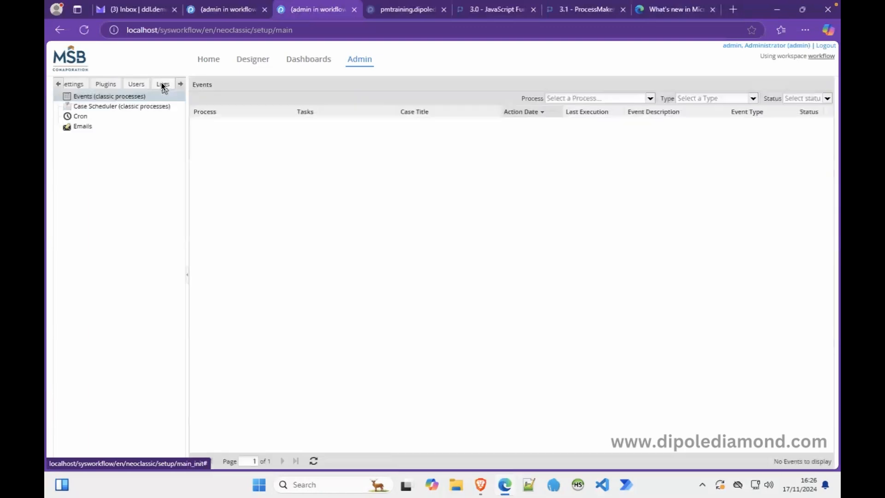
{"action": "left_click", "coordinate": [97, 132]}
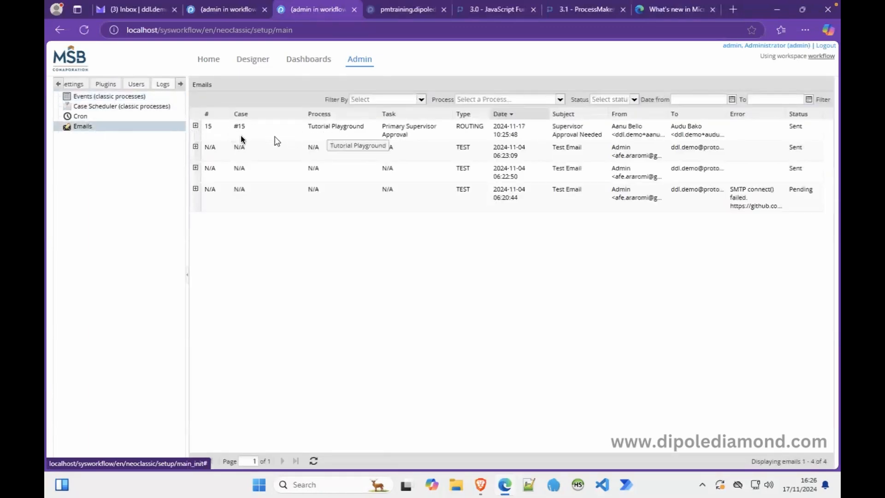
{"action": "left_click", "coordinate": [196, 126]}
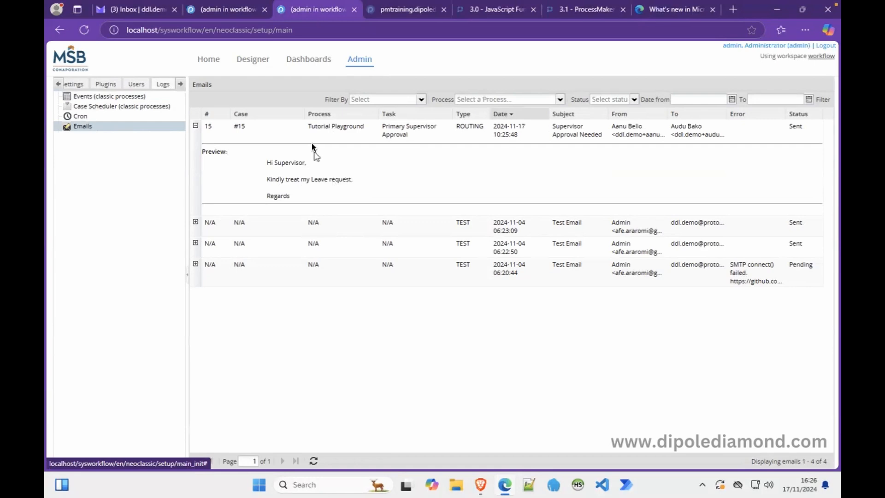
{"action": "left_click", "coordinate": [142, 12]}
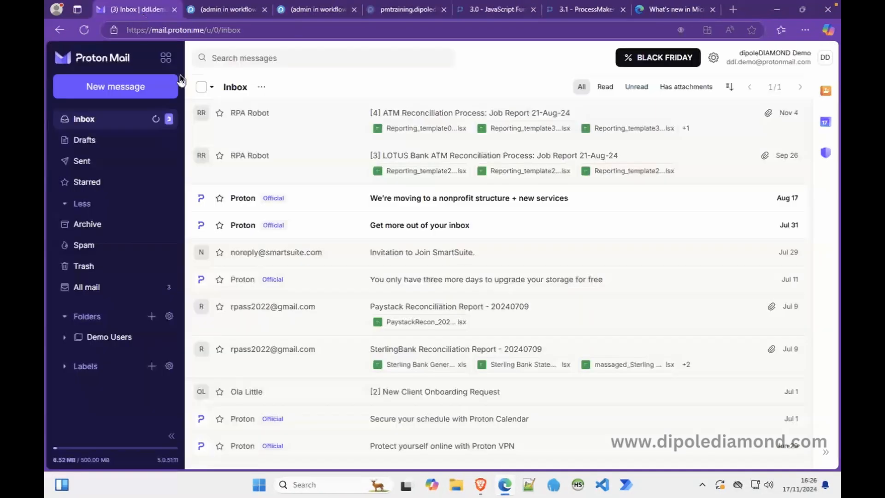
Reload Proton Mail, read the 'Supervisor Approval Needed' email, and return to the ProcessMaker login.
{"action": "left_click", "coordinate": [85, 32]}
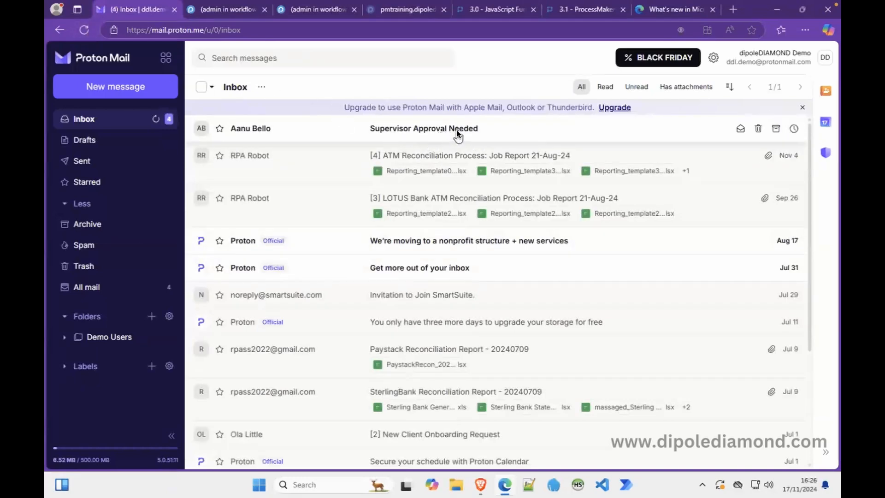
{"action": "left_click", "coordinate": [492, 134]}
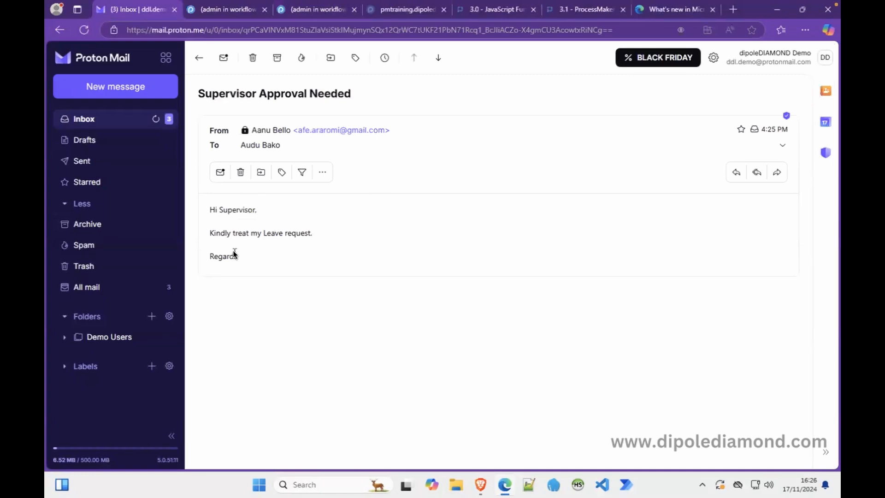
{"action": "left_click", "coordinate": [201, 59]}
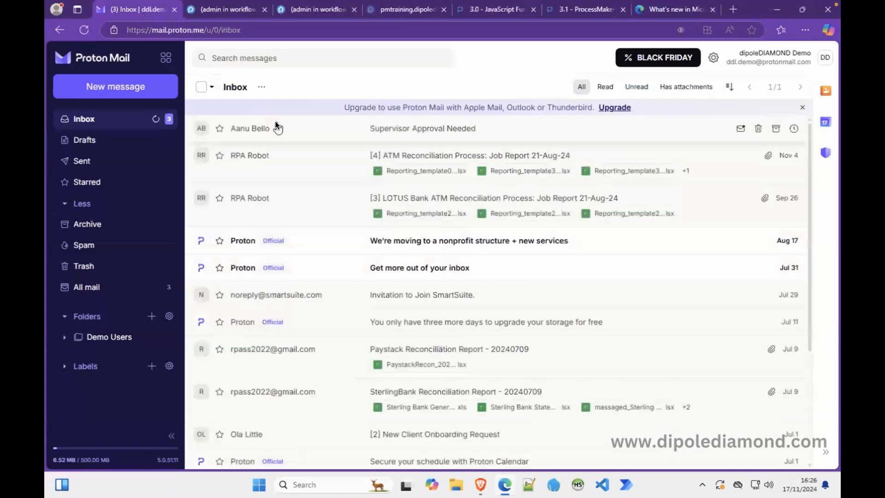
{"action": "left_click", "coordinate": [485, 485]}
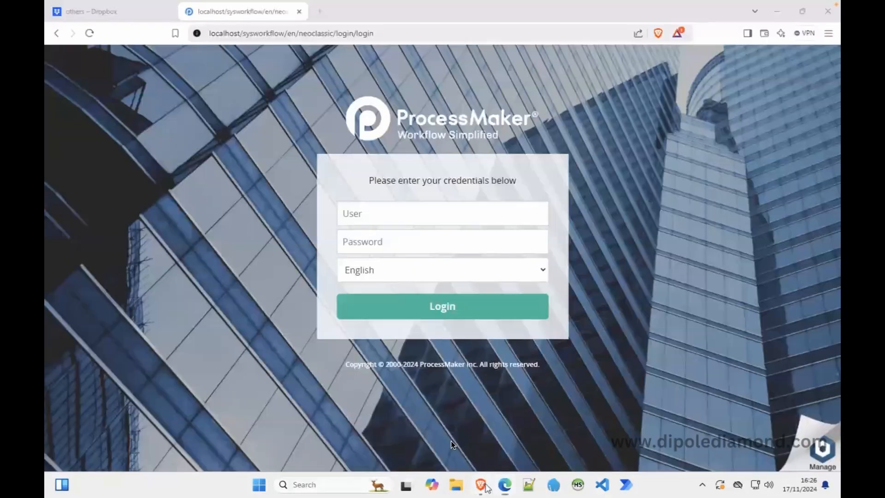
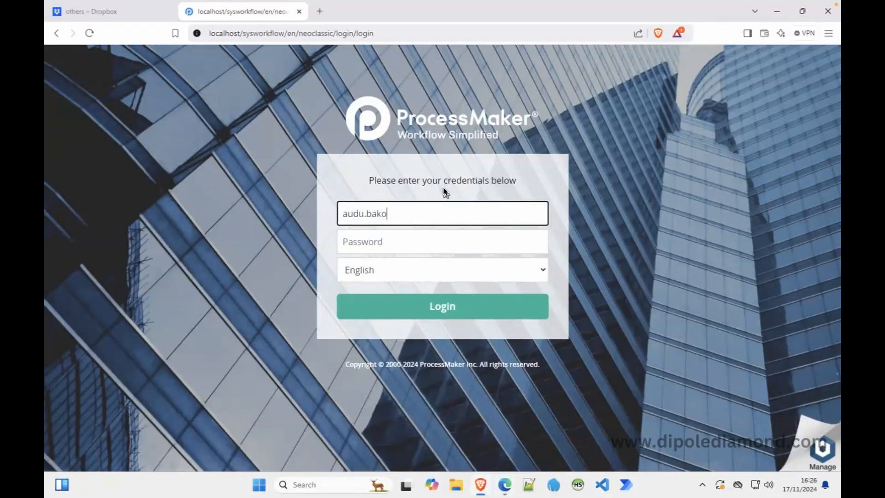
Log in to ProcessMaker as the supervisor.
{"action": "key", "text": "Tab"}
{"action": "type", "text": "••"}
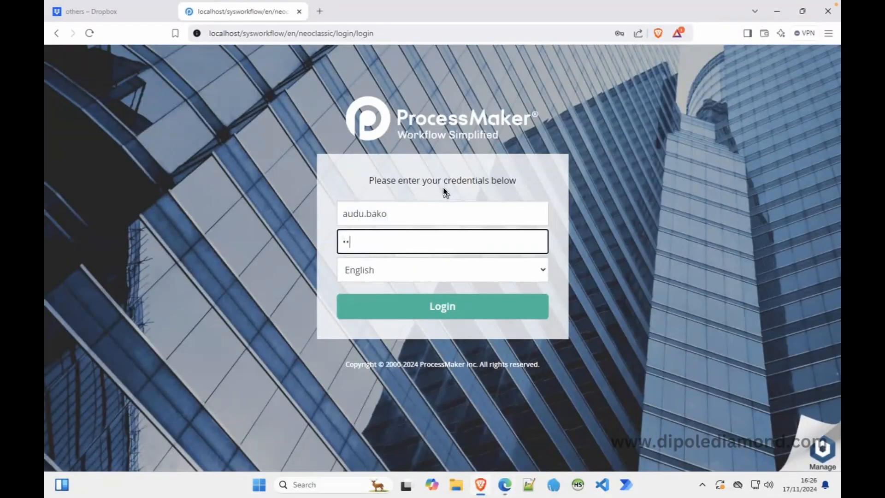
{"action": "left_click", "coordinate": [464, 303]}
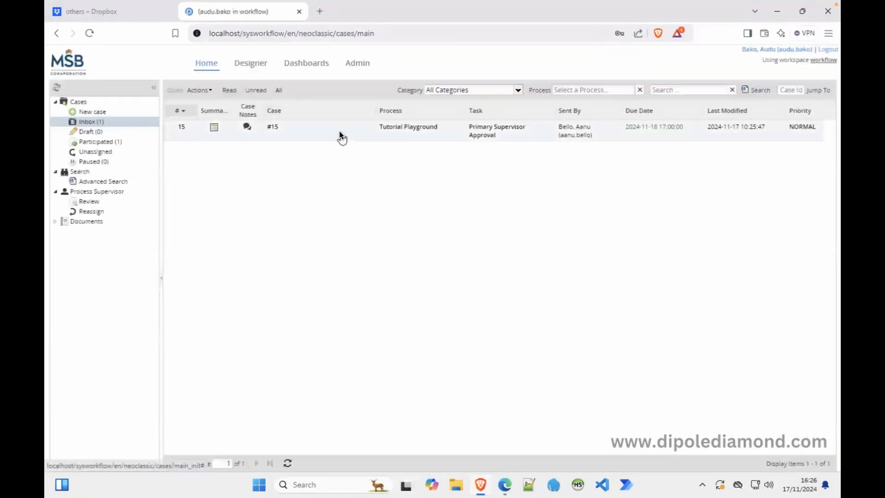
Set case #15's 'Is Request Approved?' to No, route it back to the employee, and log out.
{"action": "double_click", "coordinate": [339, 131]}
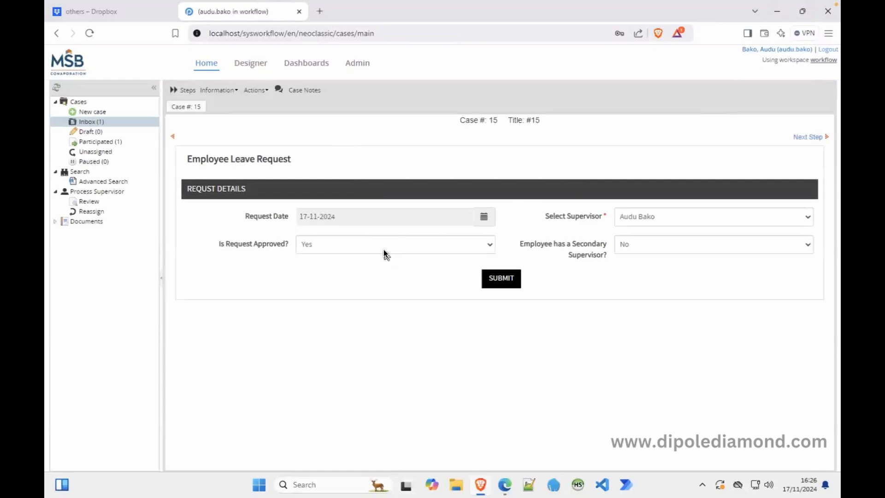
{"action": "left_click", "coordinate": [384, 250]}
{"action": "left_click", "coordinate": [342, 277]}
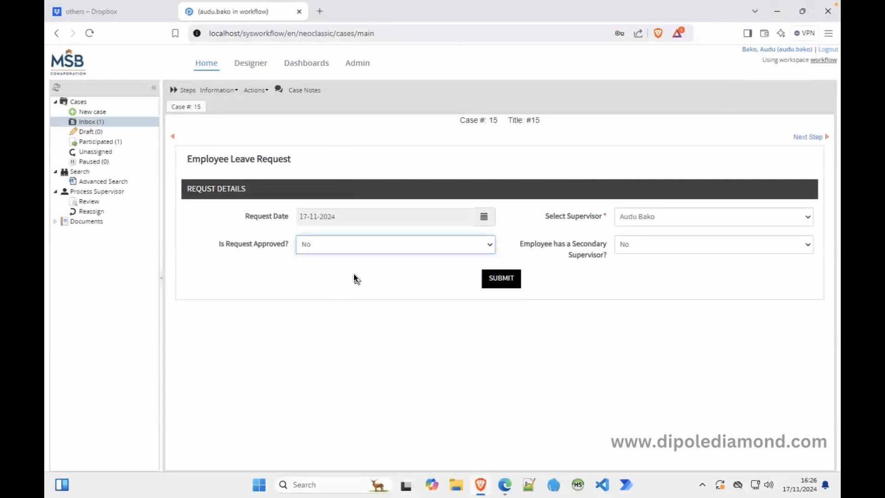
{"action": "left_click", "coordinate": [490, 277]}
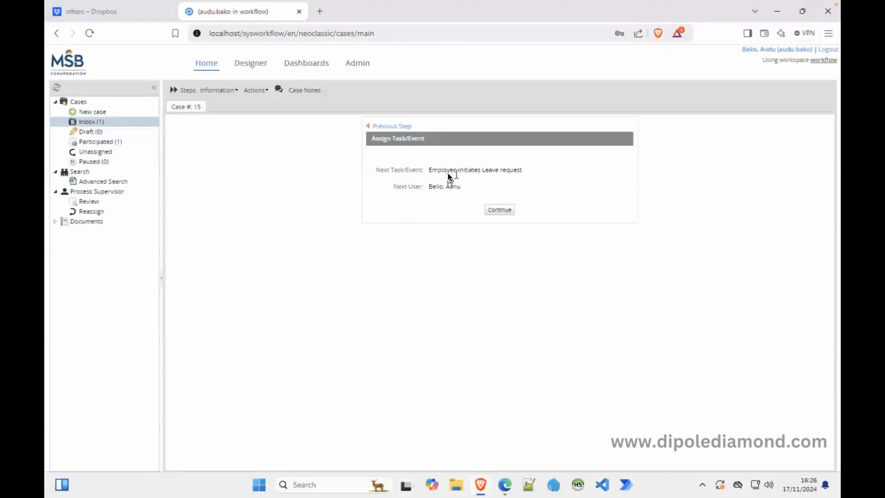
{"action": "left_click", "coordinate": [491, 210]}
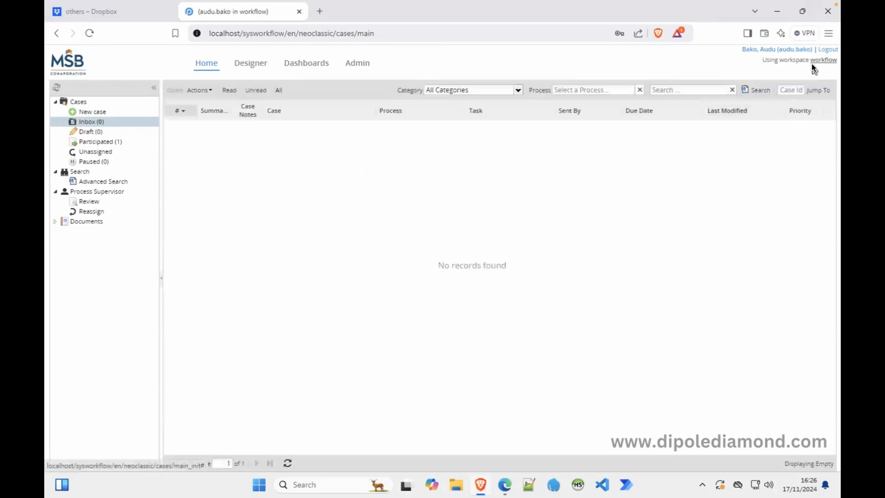
{"action": "left_click", "coordinate": [826, 49]}
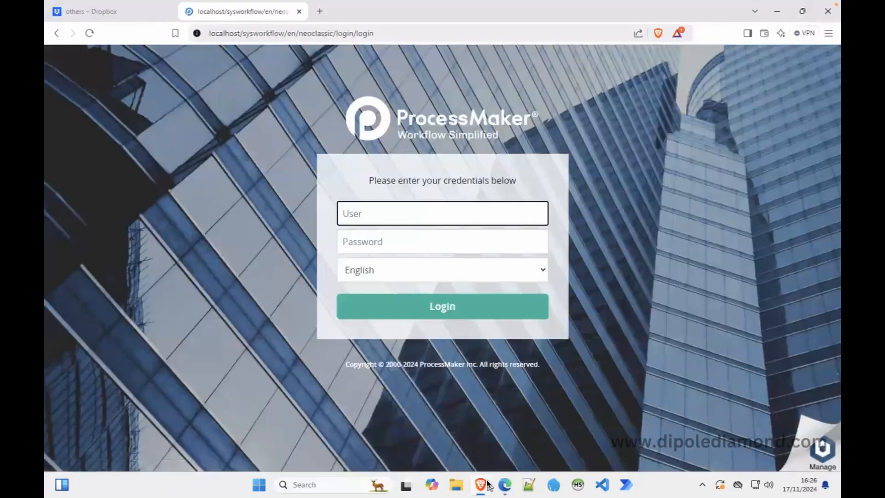
Refresh the email log and preview case #15's sent 'Request Rejected' email reading 'Your Employee Leave Request was rejected'.
{"action": "left_click", "coordinate": [504, 484]}
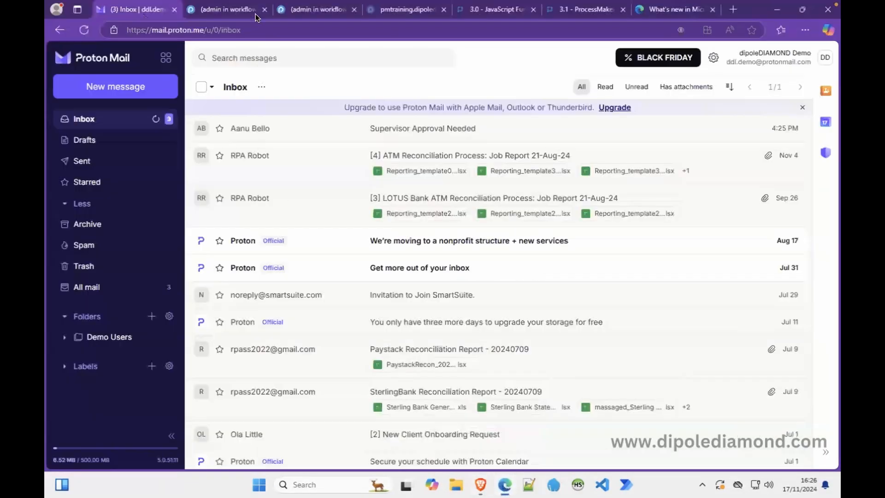
{"action": "left_click", "coordinate": [317, 12]}
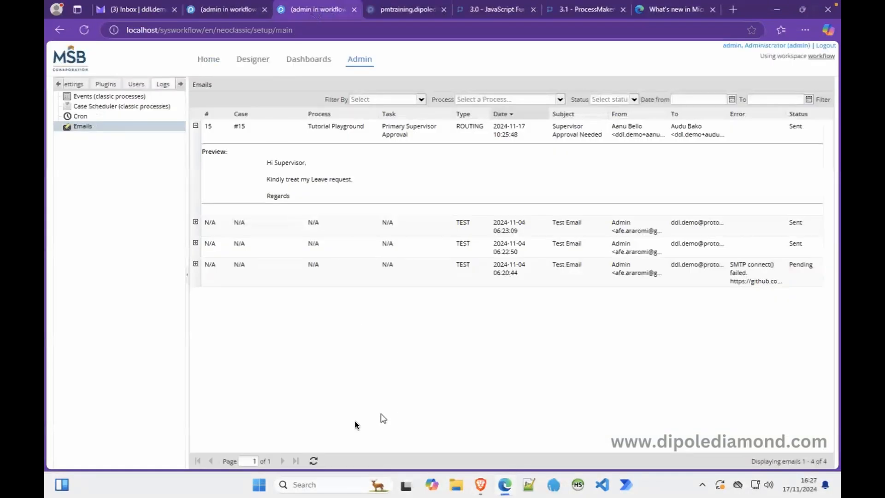
{"action": "left_click", "coordinate": [313, 461]}
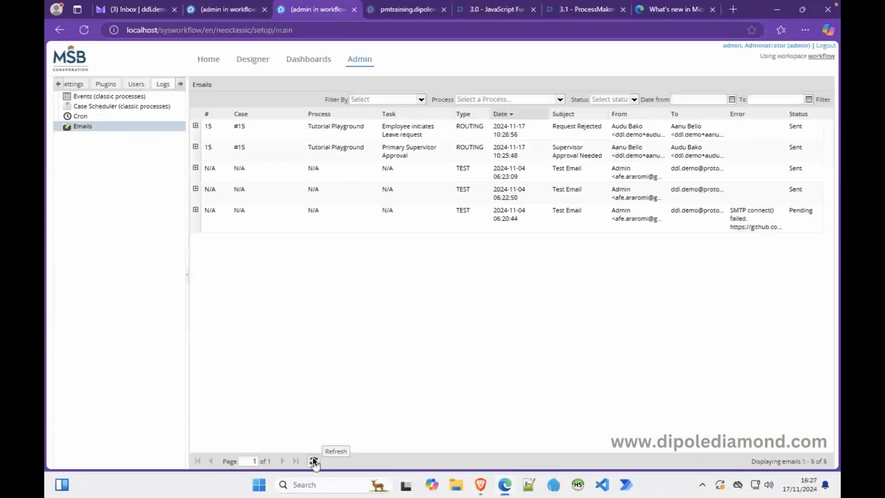
{"action": "left_click", "coordinate": [196, 127]}
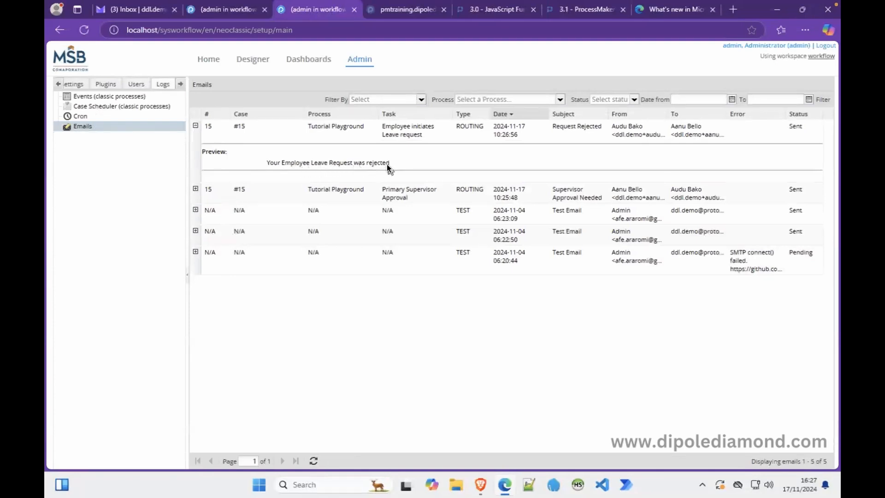
{"action": "left_click", "coordinate": [124, 12]}
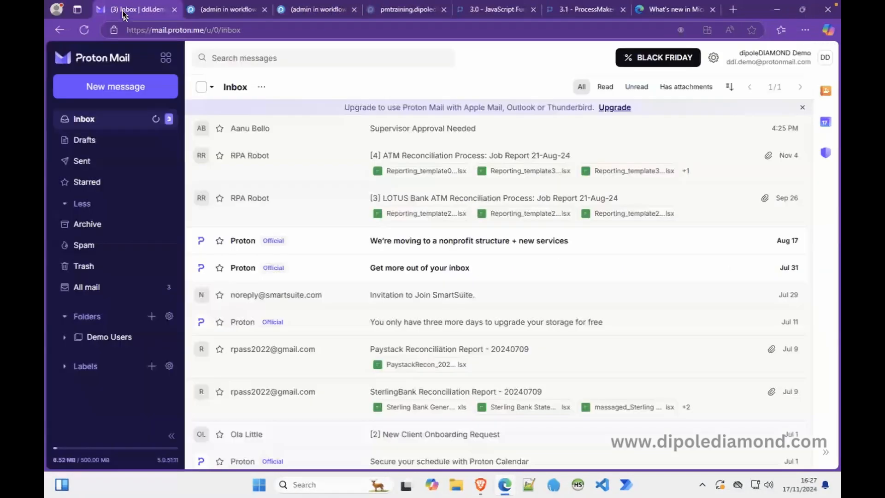
Reload Proton Mail, read the 'Request Rejected' email, and return to the ProcessMaker login page.
{"action": "left_click", "coordinate": [83, 30]}
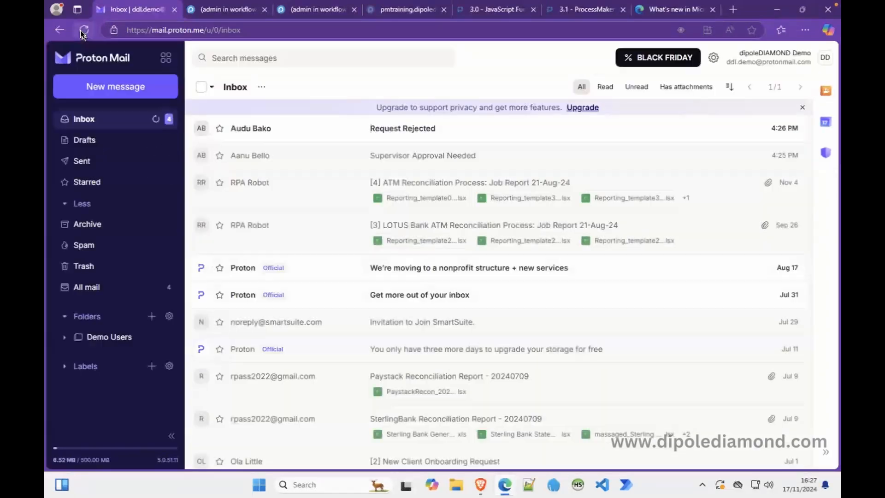
{"action": "left_click", "coordinate": [410, 131]}
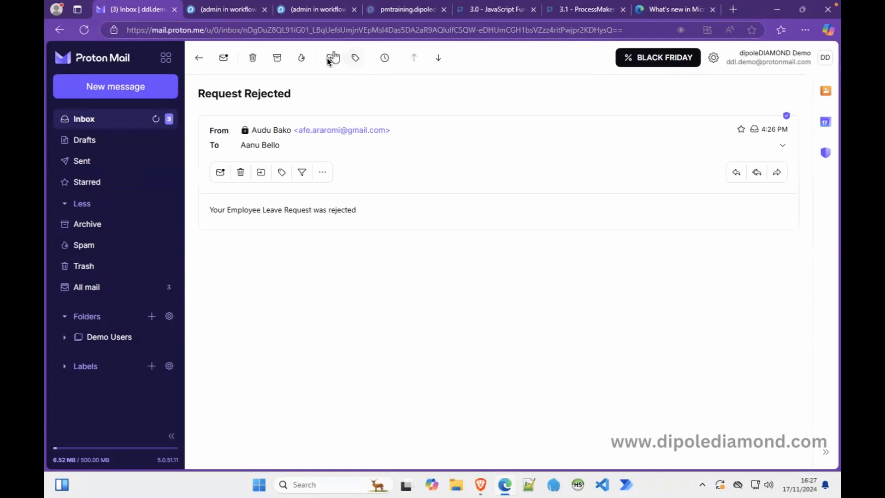
{"action": "left_click", "coordinate": [482, 486]}
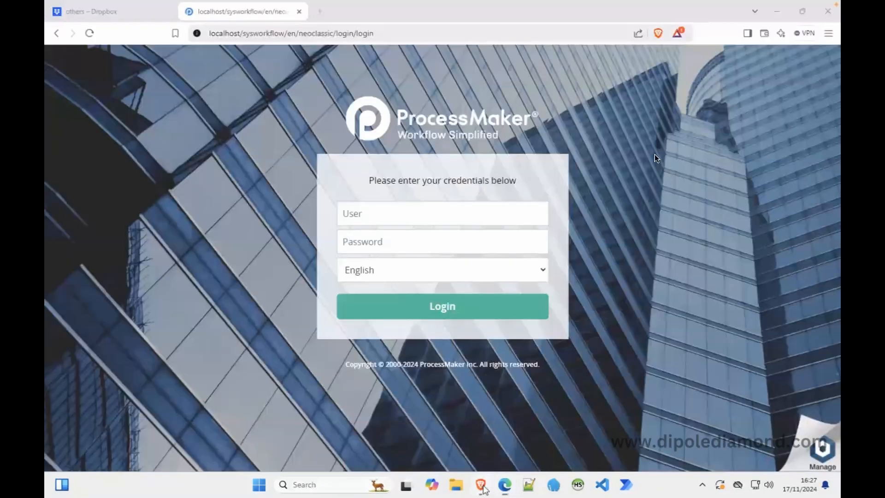
Log in to ProcessMaker with the employee's username and password.
{"action": "left_click", "coordinate": [478, 217]}
{"action": "key", "text": "Tab"}
{"action": "key", "text": "Tab"}
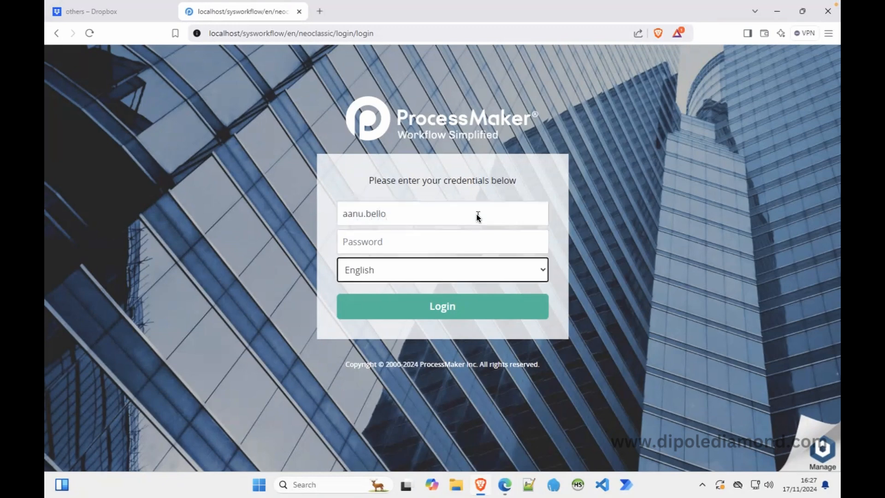
{"action": "left_click", "coordinate": [474, 241]}
{"action": "type", "text": "*****"}
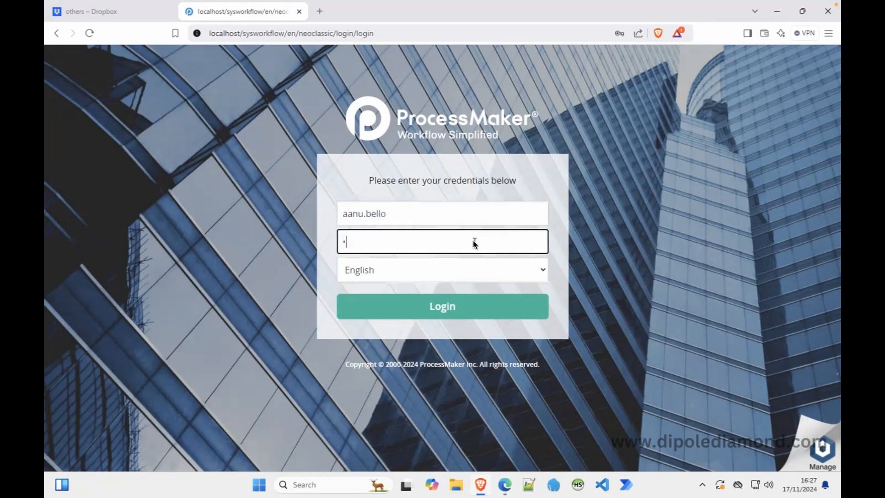
{"action": "key", "text": "Return"}
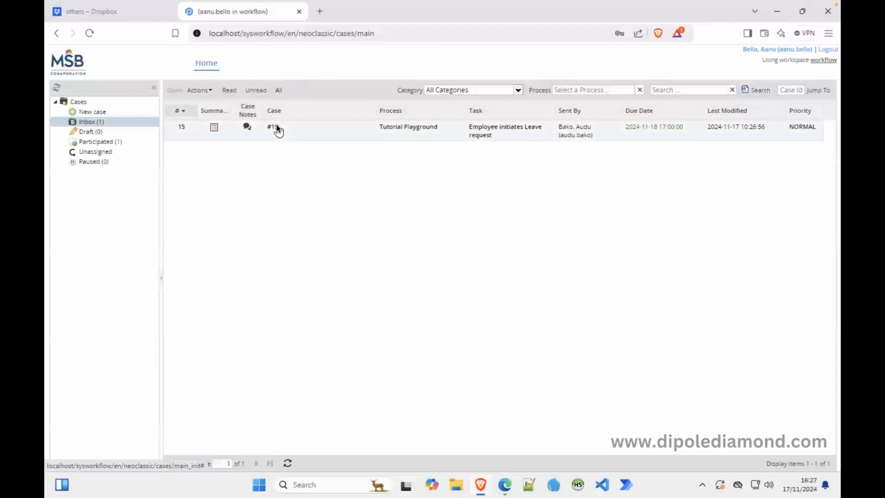
Resubmit case #15 to Primary Supervisor Approval and log out.
{"action": "double_click", "coordinate": [275, 125]}
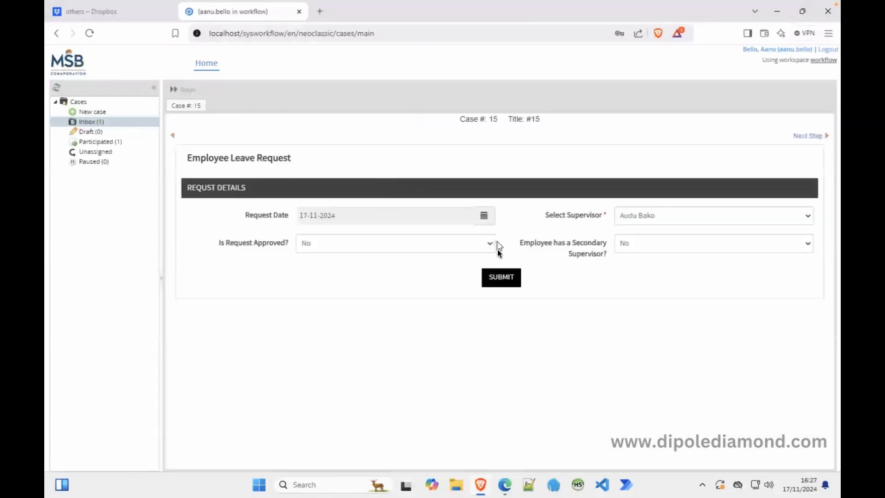
{"action": "mouse_move", "coordinate": [46, 5]}
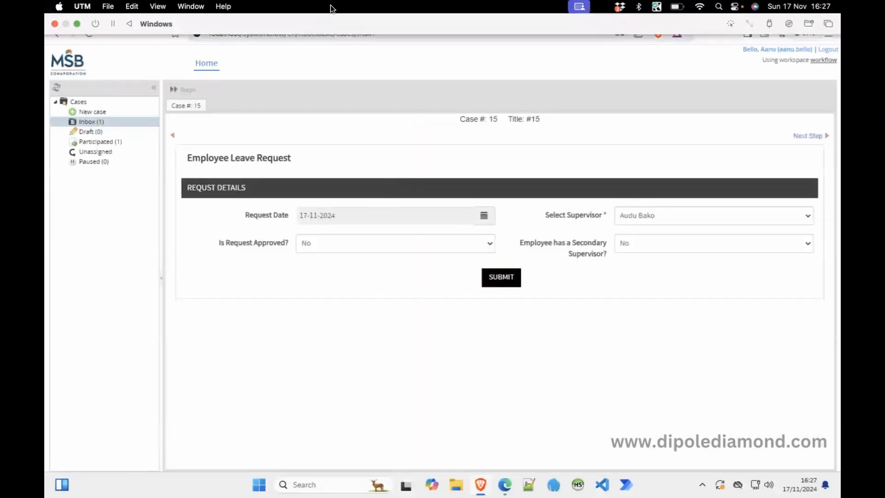
{"action": "left_click", "coordinate": [500, 280]}
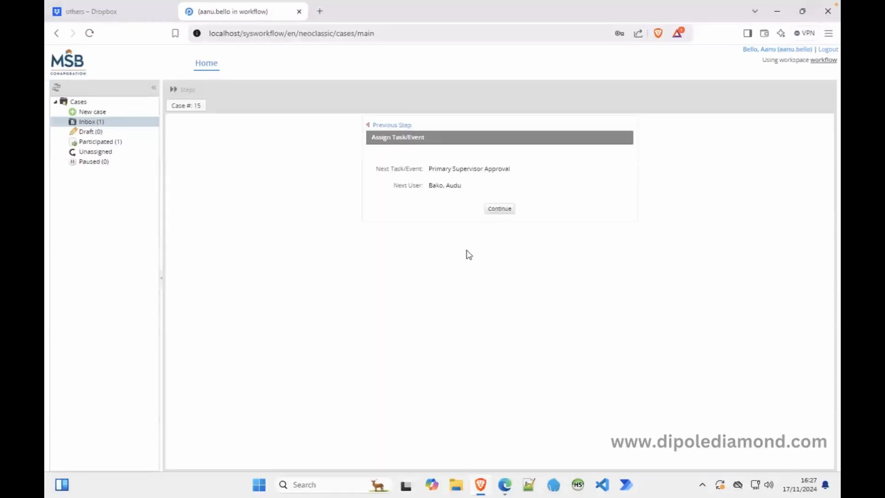
{"action": "left_click", "coordinate": [499, 210]}
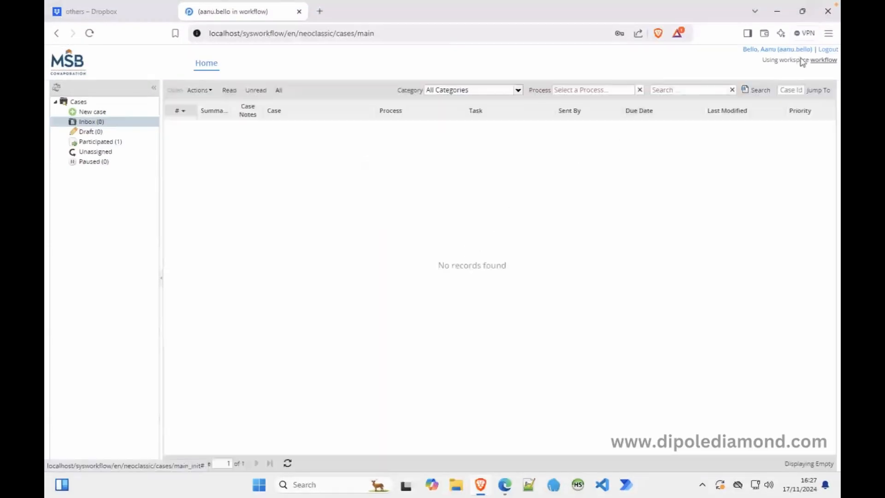
{"action": "left_click", "coordinate": [823, 50]}
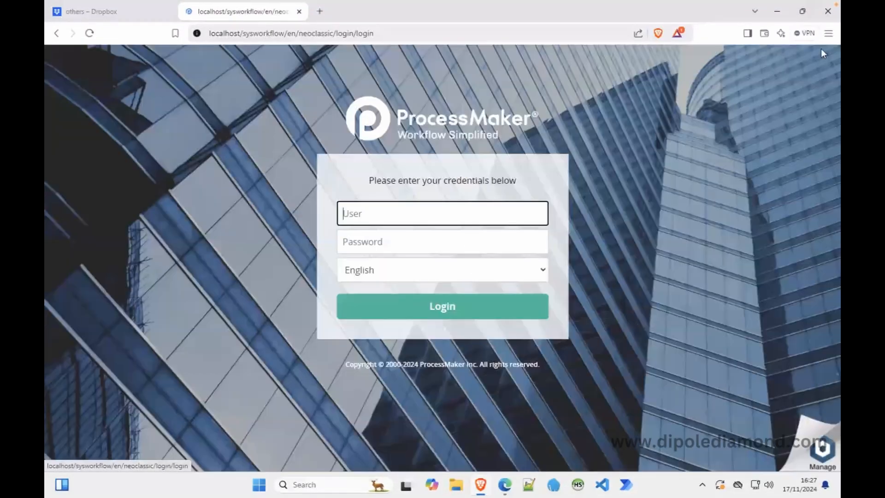
Reload the Proton Mail inbox to show the new '[2] Supervisor Approval Needed' email, then return to ProcessMaker.
{"action": "left_click", "coordinate": [503, 482]}
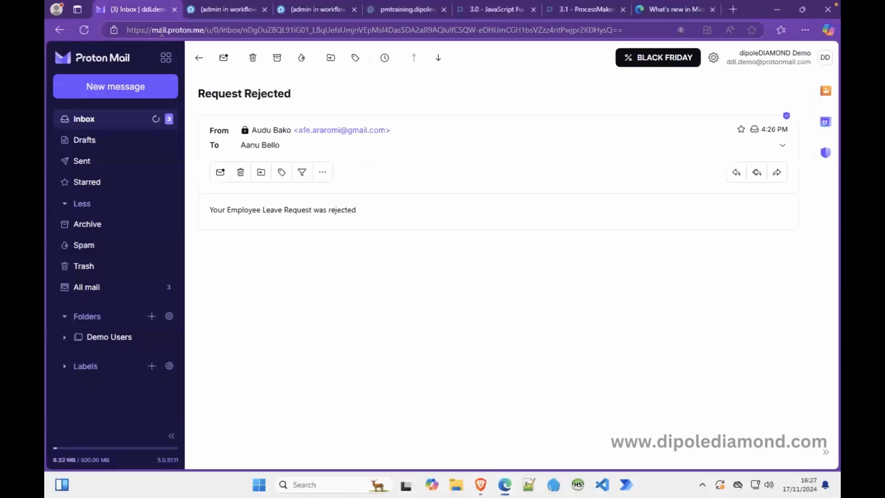
{"action": "left_click", "coordinate": [202, 61]}
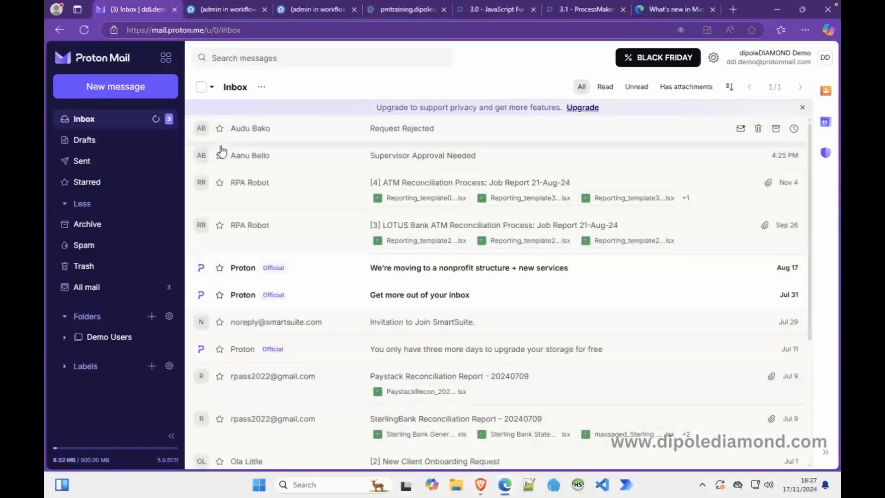
{"action": "left_click", "coordinate": [84, 30]}
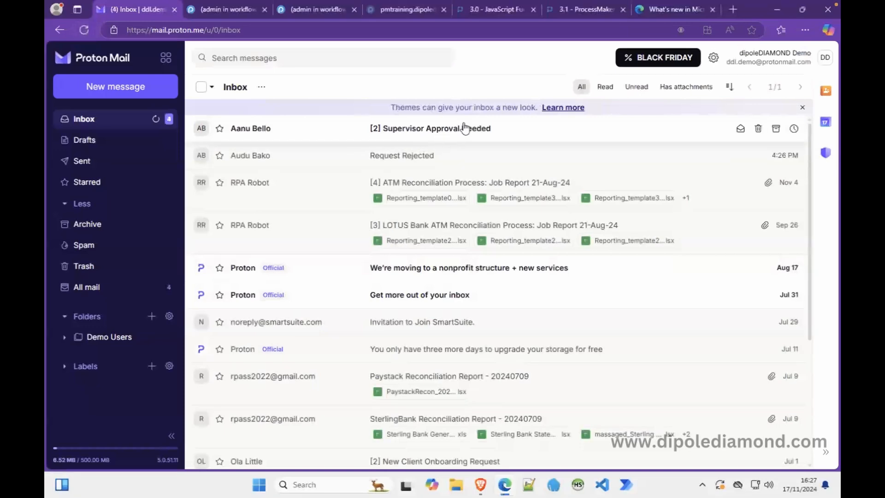
{"action": "left_click", "coordinate": [481, 484]}
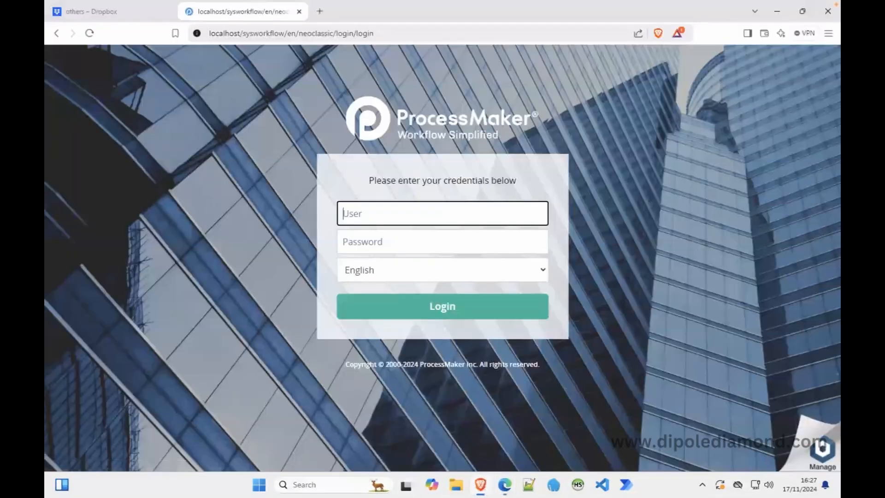
Sign in to ProcessMaker with the supervisor's username and password.
{"action": "left_click", "coordinate": [388, 210]}
{"action": "key", "text": "Tab"}
{"action": "type", "text": "a"}
{"action": "key", "text": "Return"}
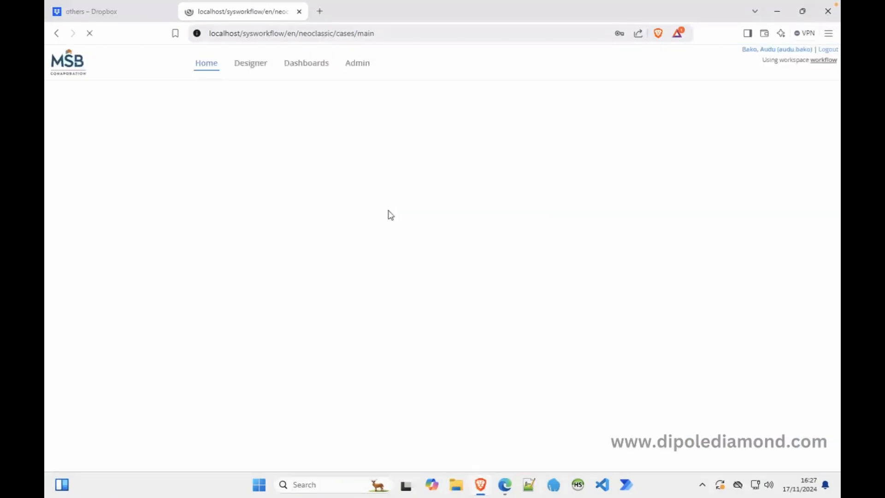
Approve case #15 with Is Request Approved? set to Yes, route it to HR Approval, and log out.
{"action": "double_click", "coordinate": [366, 134]}
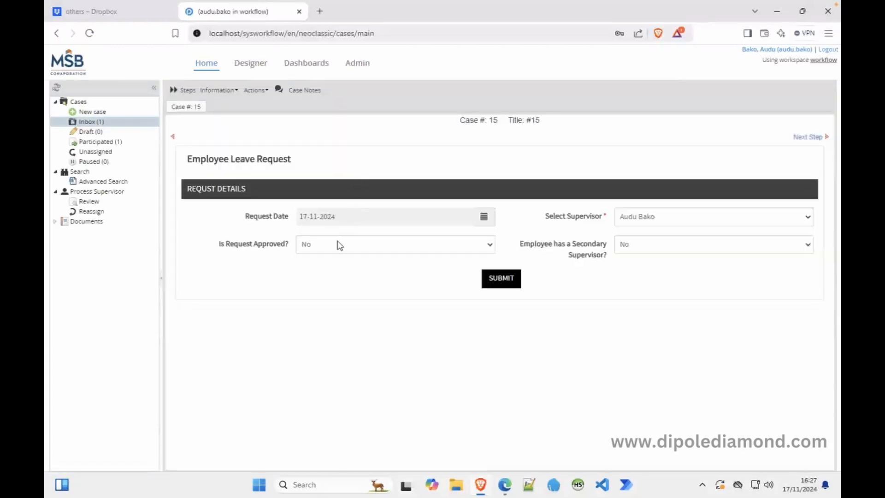
{"action": "left_click", "coordinate": [335, 249]}
{"action": "left_click", "coordinate": [326, 261]}
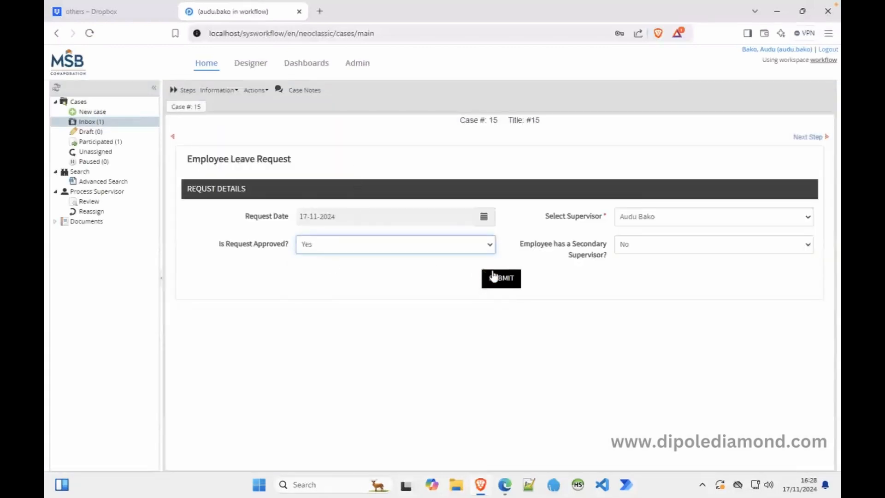
{"action": "left_click", "coordinate": [500, 277]}
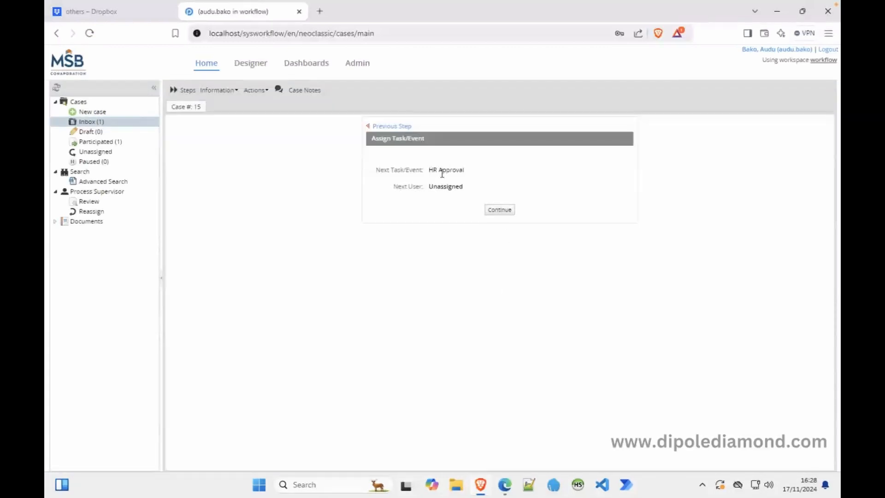
{"action": "left_click", "coordinate": [499, 210]}
{"action": "left_click", "coordinate": [829, 49]}
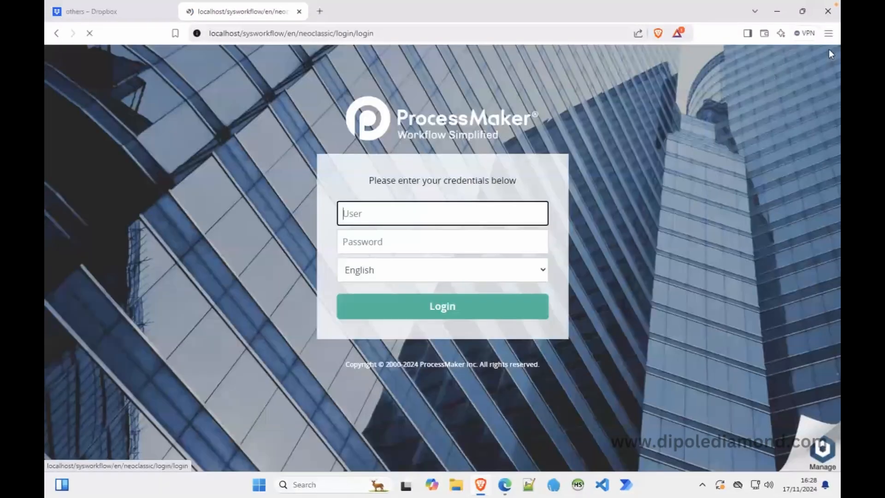
Reload Proton Mail until the 'HR Approval Needed' email arrives, then return to the ProcessMaker login.
{"action": "left_click", "coordinate": [504, 485]}
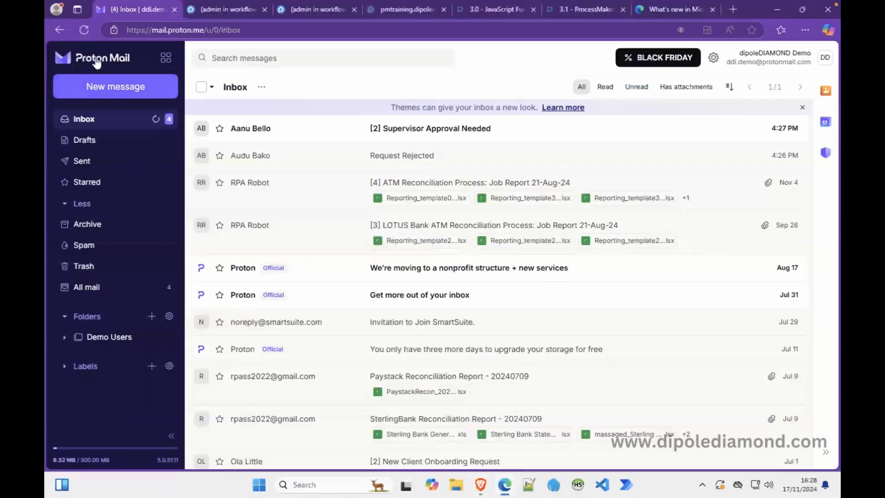
{"action": "left_click", "coordinate": [85, 35]}
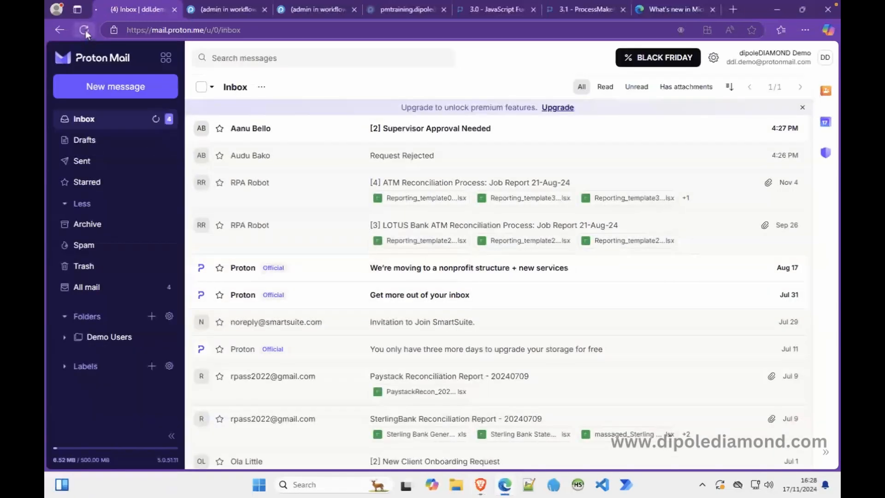
{"action": "left_click", "coordinate": [85, 29]}
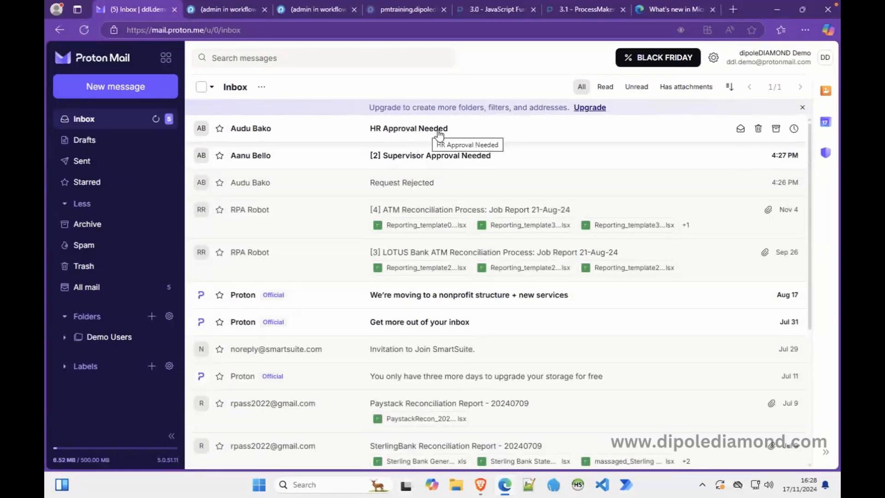
{"action": "left_click", "coordinate": [483, 485]}
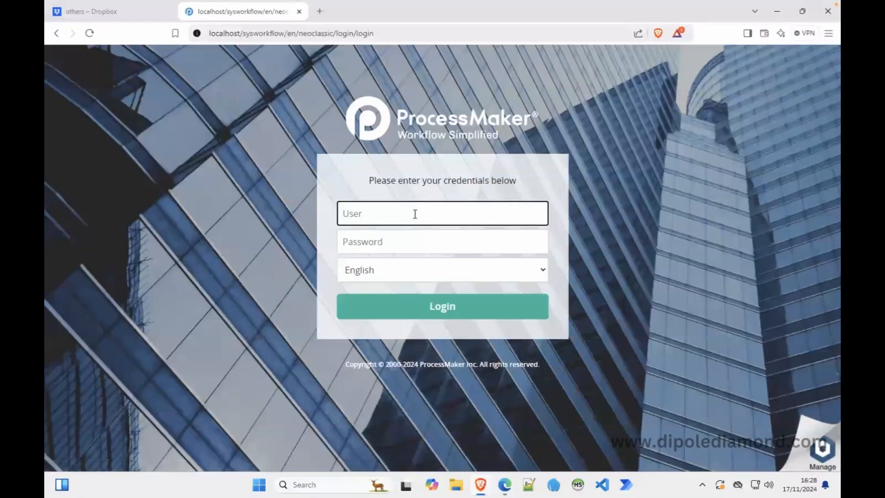
Sign in to ProcessMaker with the HR user's username and password.
{"action": "key", "text": "Tab"}
{"action": "type", "text": "*"}
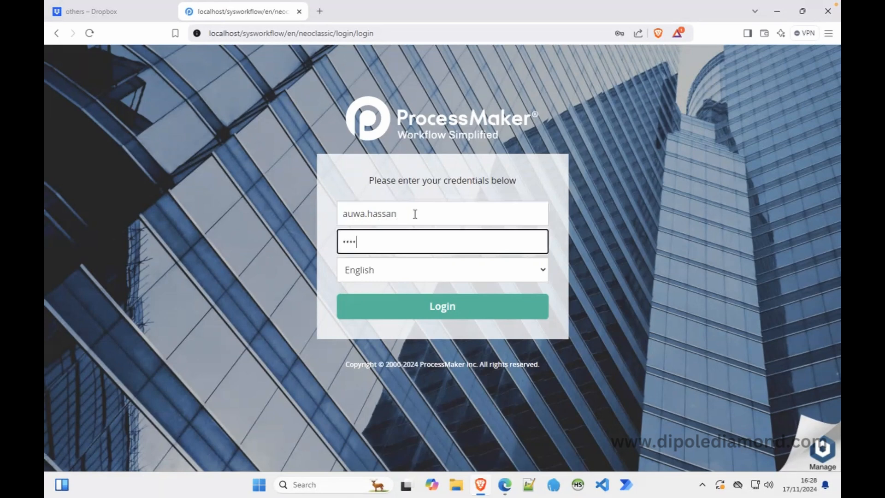
{"action": "key", "text": "Return"}
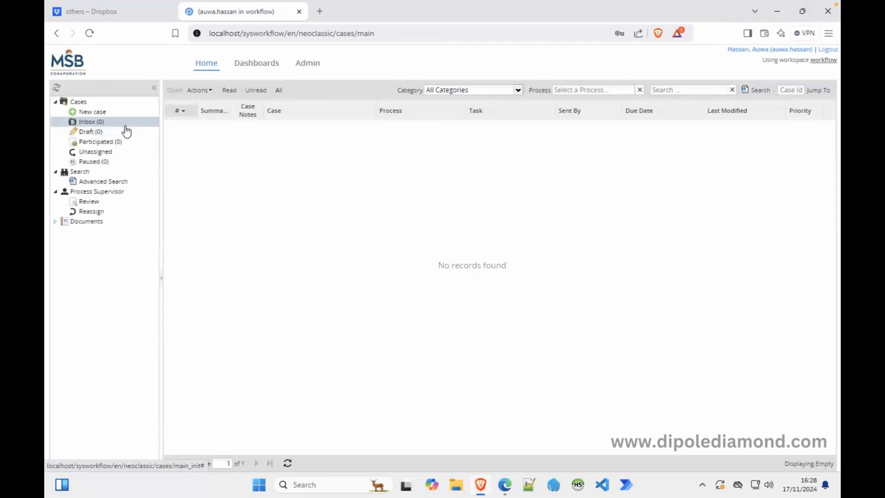
Claim unassigned case #15, set Is Request Approved? to No, and submit the form.
{"action": "left_click", "coordinate": [104, 151]}
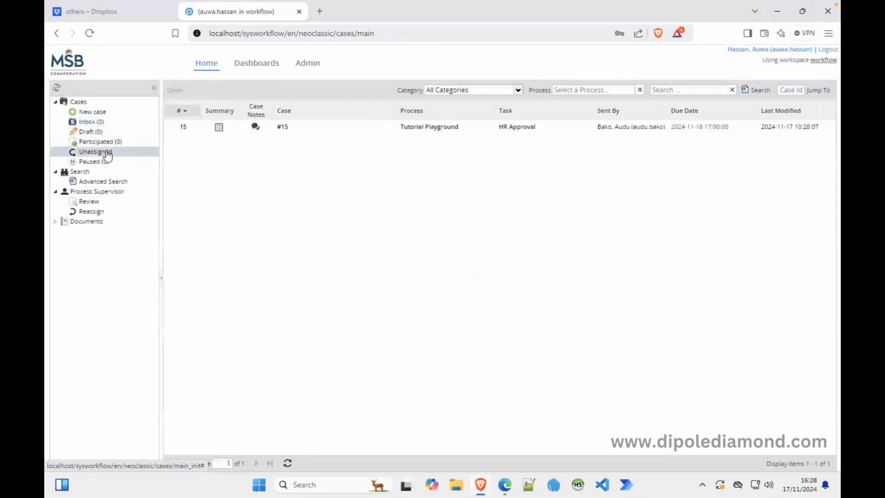
{"action": "double_click", "coordinate": [419, 128]}
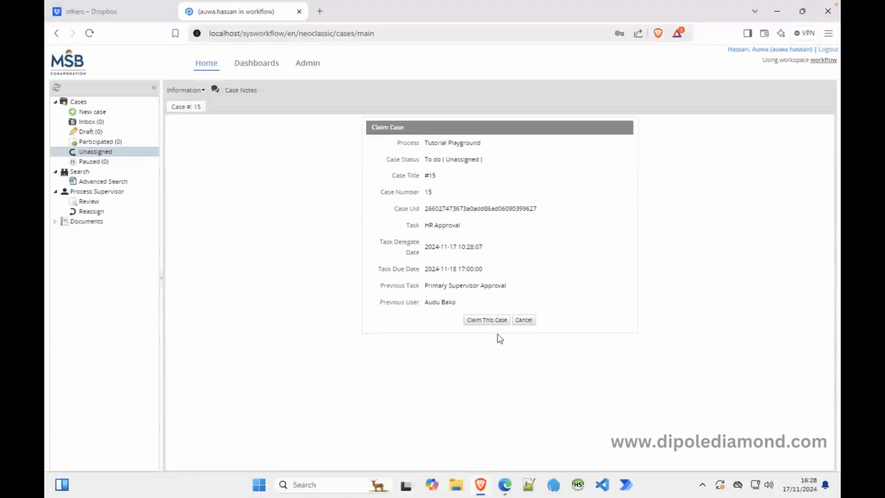
{"action": "left_click", "coordinate": [493, 322]}
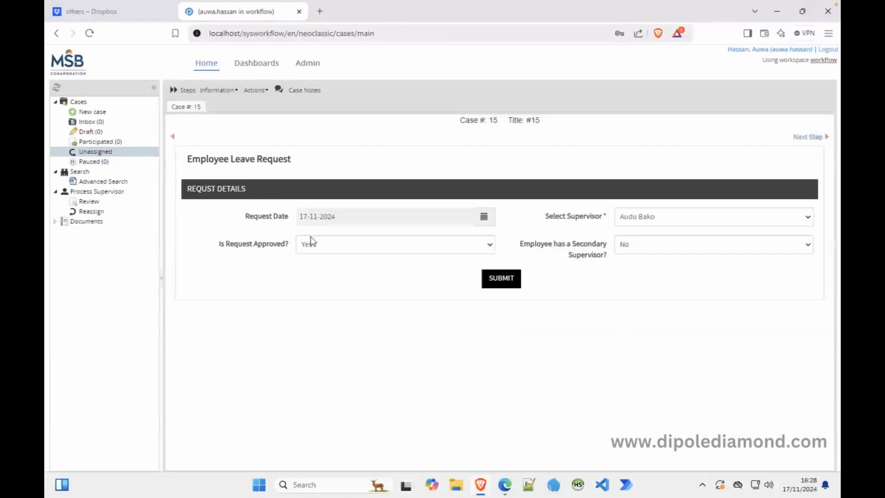
{"action": "left_click", "coordinate": [337, 250]}
{"action": "left_click", "coordinate": [318, 273]}
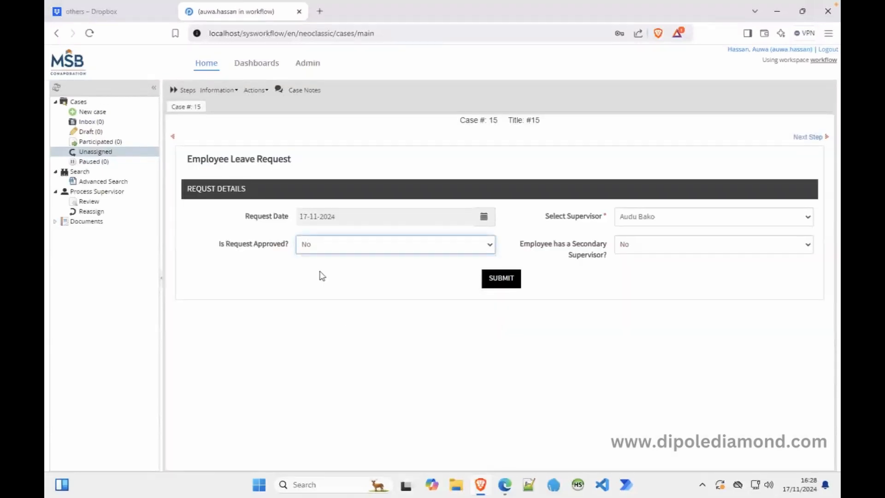
{"action": "left_click", "coordinate": [493, 281]}
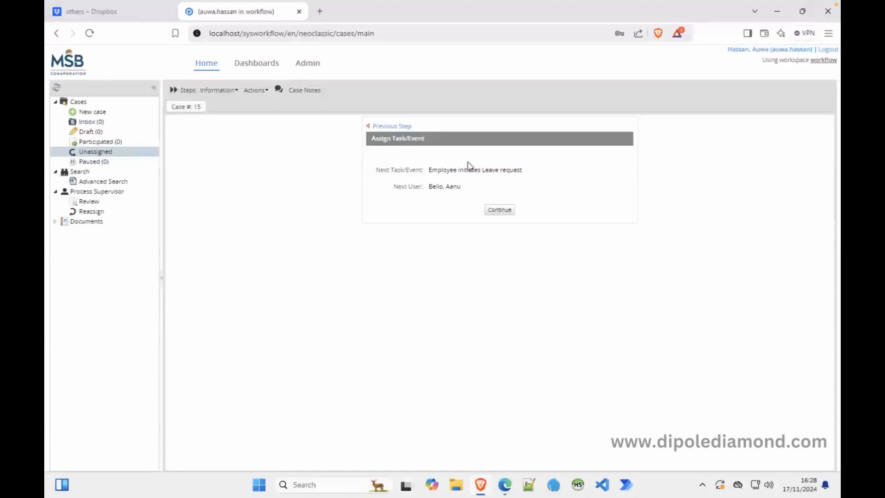
Route the rejected case, log out, and reload Proton Mail until '[2] Request Rejected' arrives.
{"action": "left_click", "coordinate": [496, 211]}
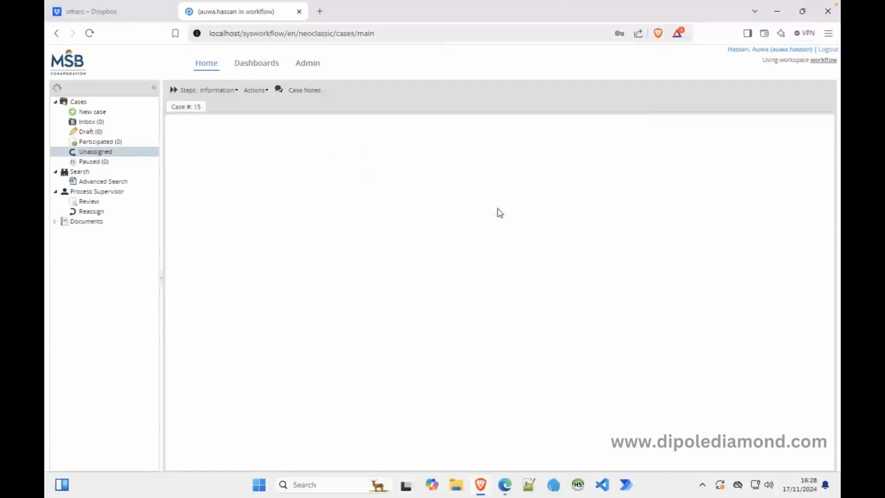
{"action": "left_click", "coordinate": [826, 50]}
{"action": "left_click", "coordinate": [505, 485]}
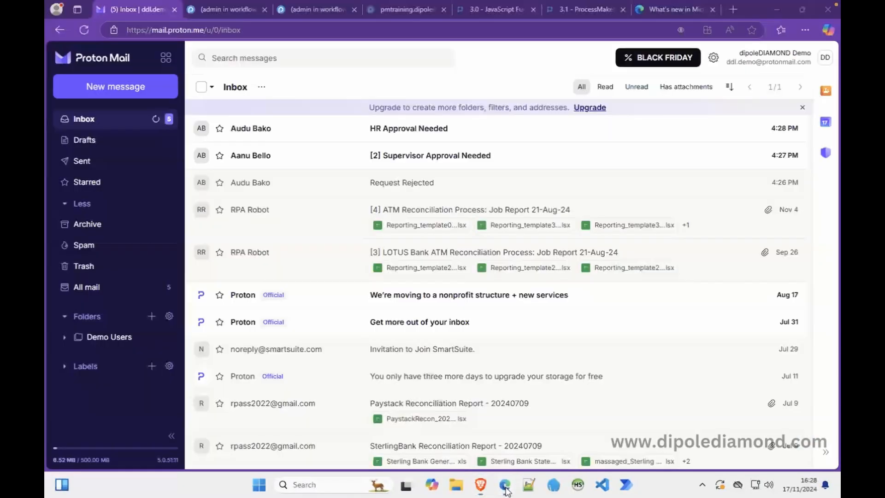
{"action": "left_click", "coordinate": [84, 30]}
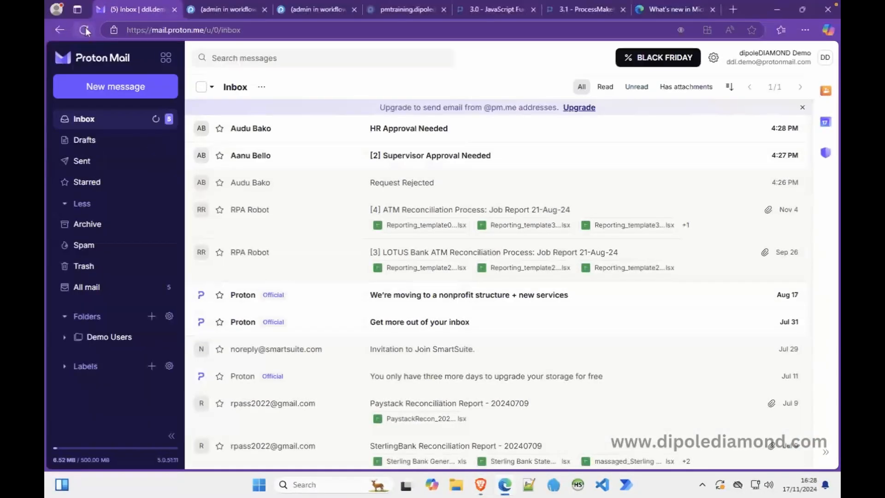
{"action": "left_click", "coordinate": [84, 30]}
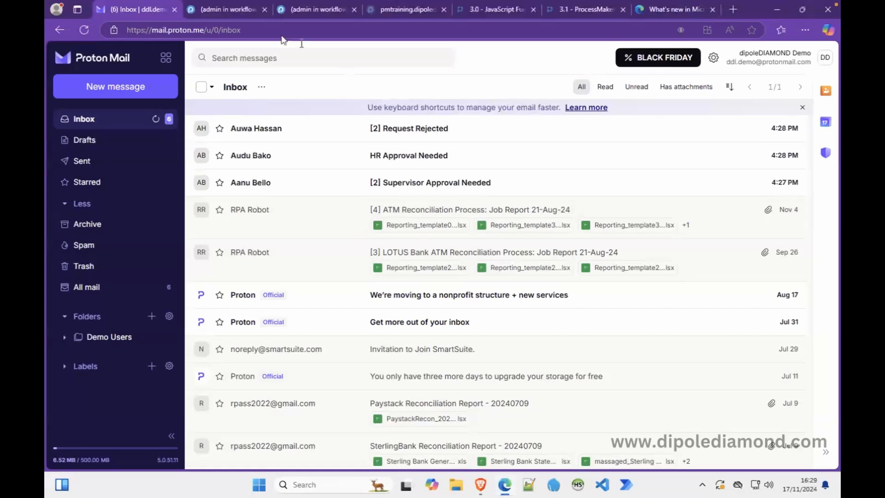
{"action": "left_click", "coordinate": [228, 12]}
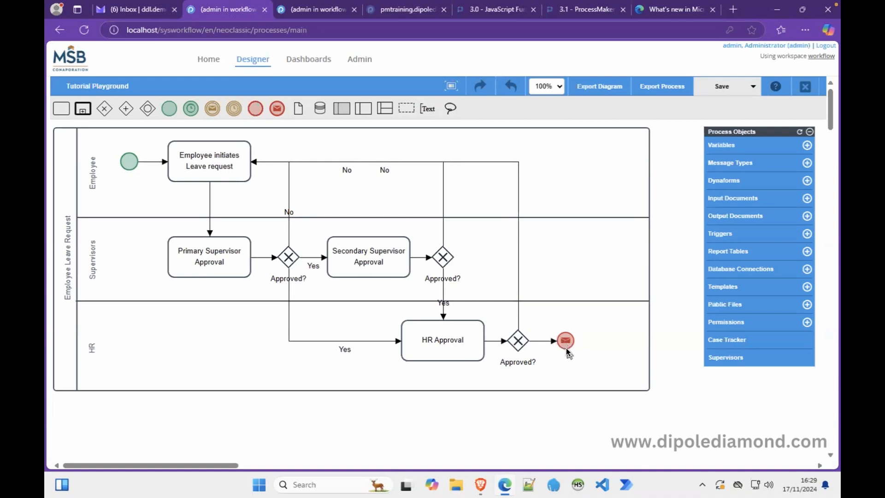
{"action": "right_click", "coordinate": [198, 159]}
{"action": "left_click", "coordinate": [215, 204]}
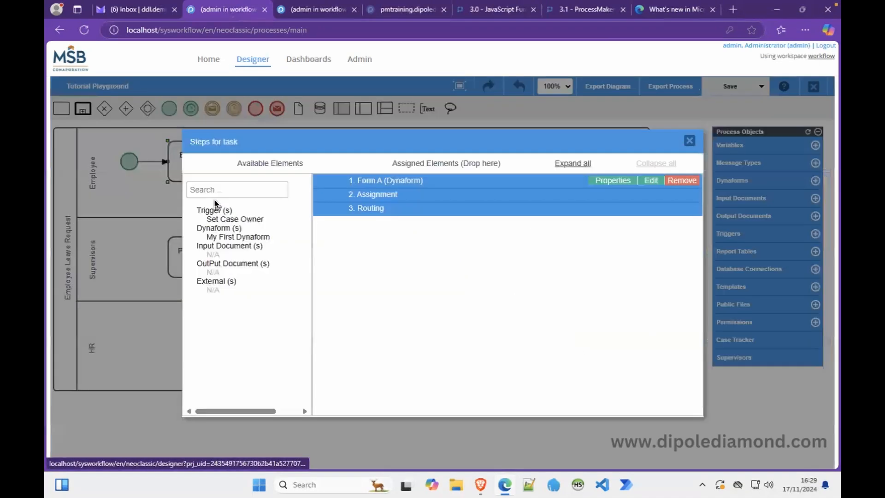
{"action": "left_click", "coordinate": [322, 181]}
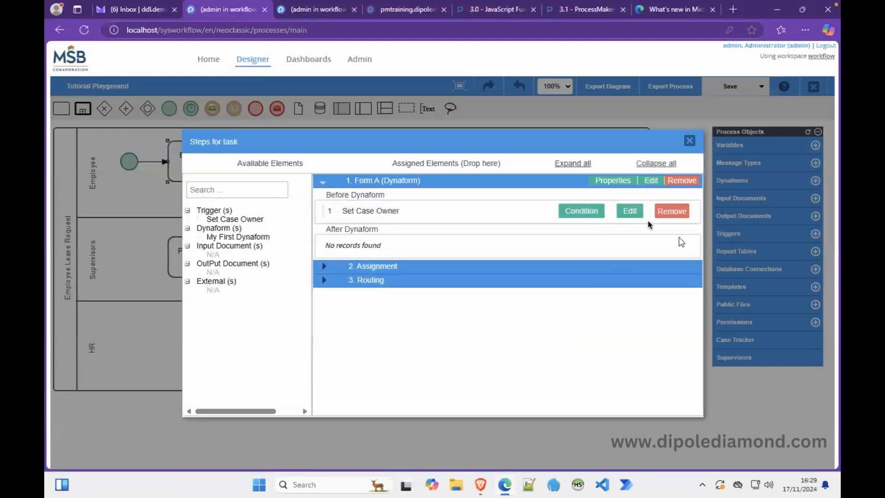
{"action": "left_click", "coordinate": [632, 214]}
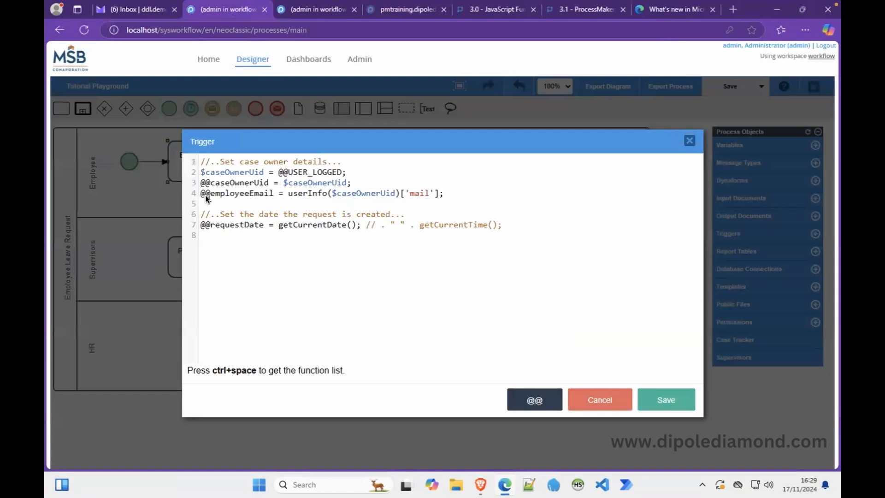
{"action": "left_click", "coordinate": [595, 399]}
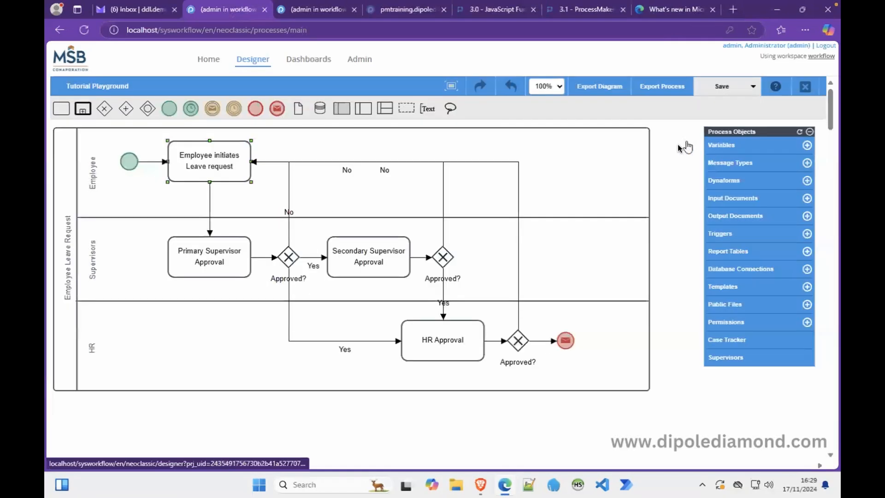
{"action": "left_click", "coordinate": [690, 140]}
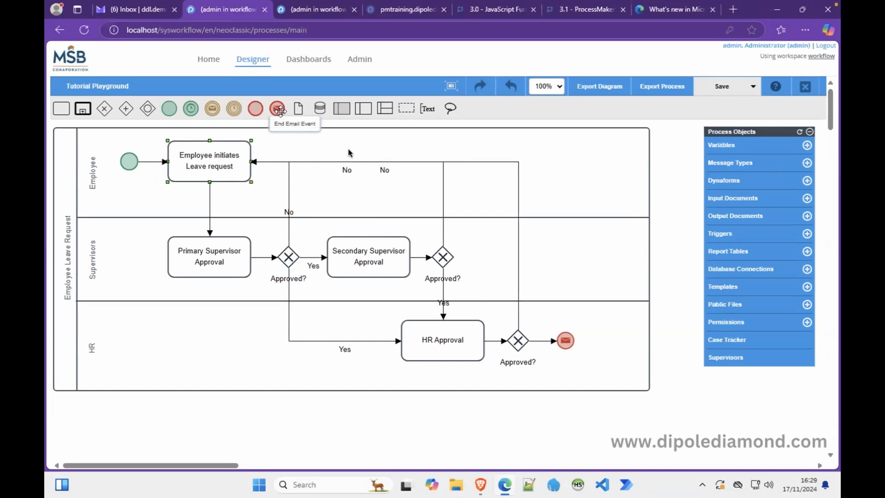
{"action": "right_click", "coordinate": [564, 341]}
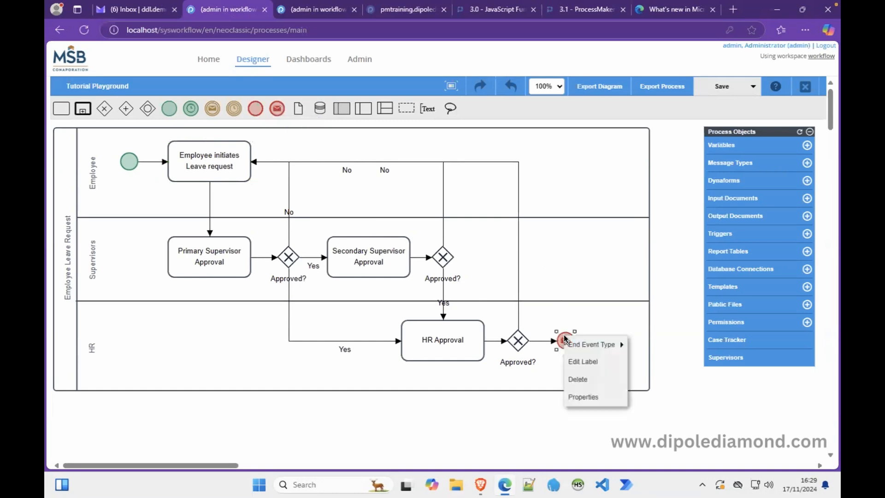
{"action": "left_click", "coordinate": [583, 398]}
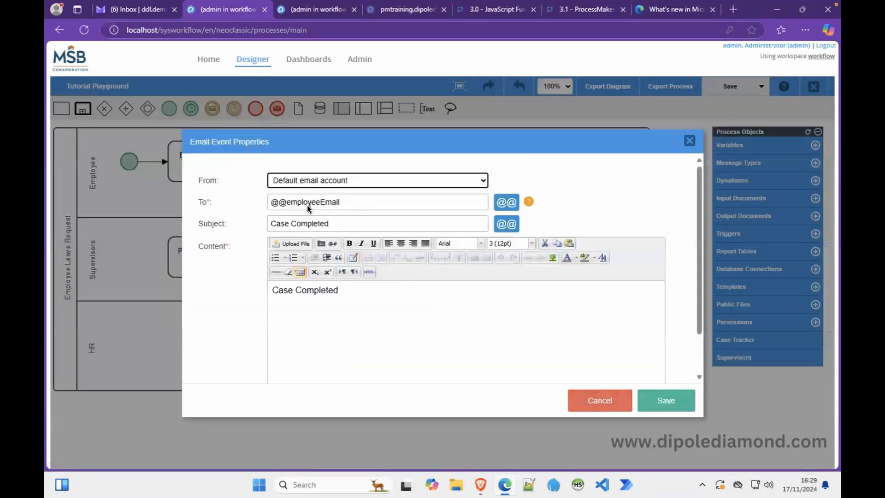
{"action": "left_click_drag", "start_coordinate": [349, 202], "coordinate": [274, 205]}
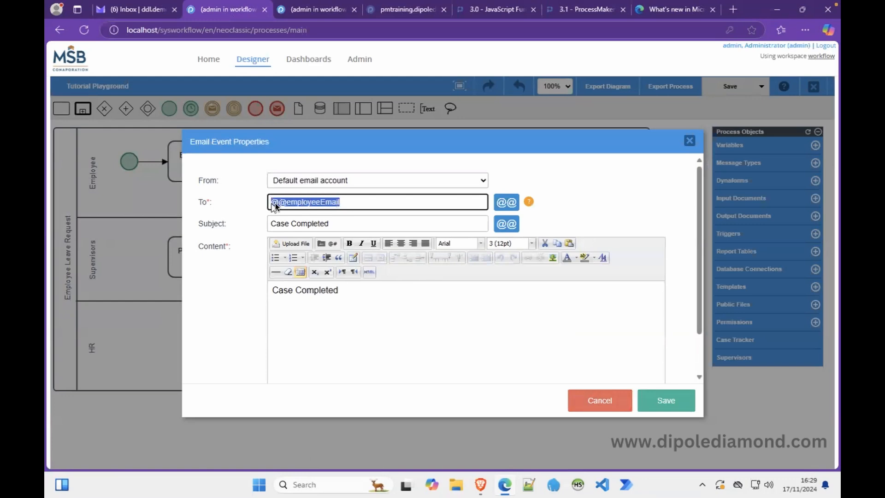
{"action": "left_click", "coordinate": [334, 205]}
{"action": "left_click_drag", "start_coordinate": [343, 226], "coordinate": [271, 227]}
{"action": "double_click", "coordinate": [356, 298]}
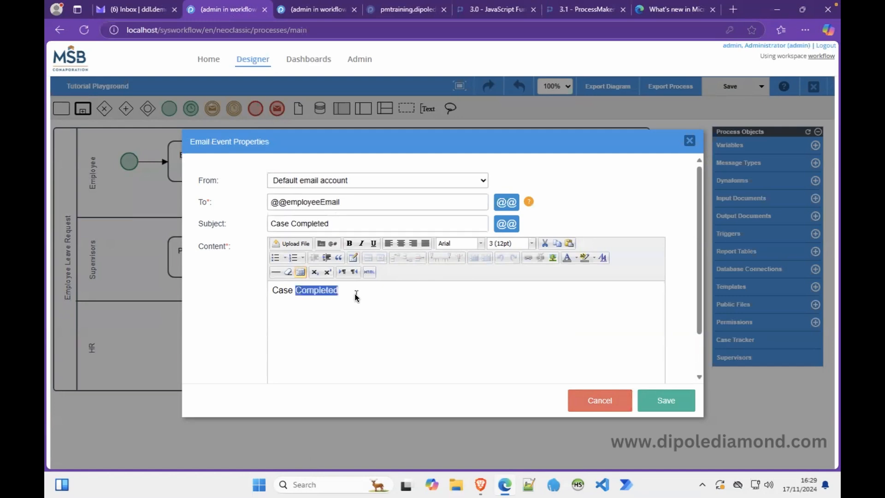
{"action": "left_click", "coordinate": [293, 290]}
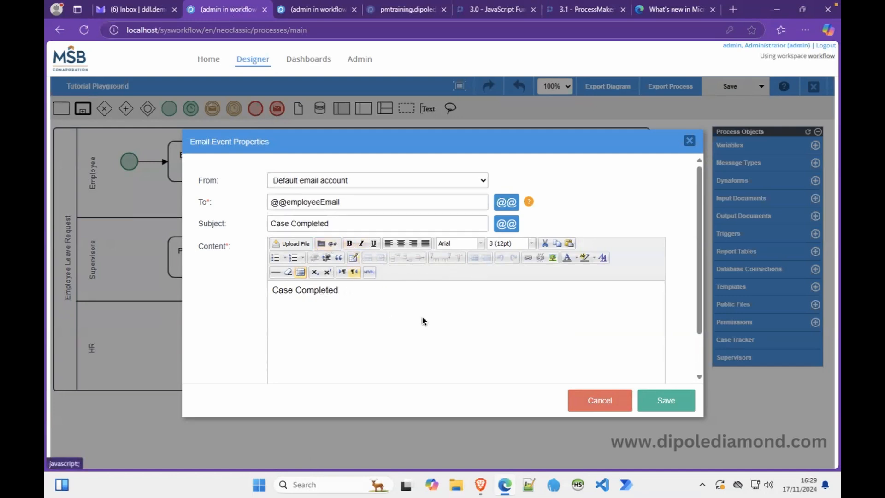
{"action": "left_click_drag", "start_coordinate": [342, 290], "coordinate": [270, 291]}
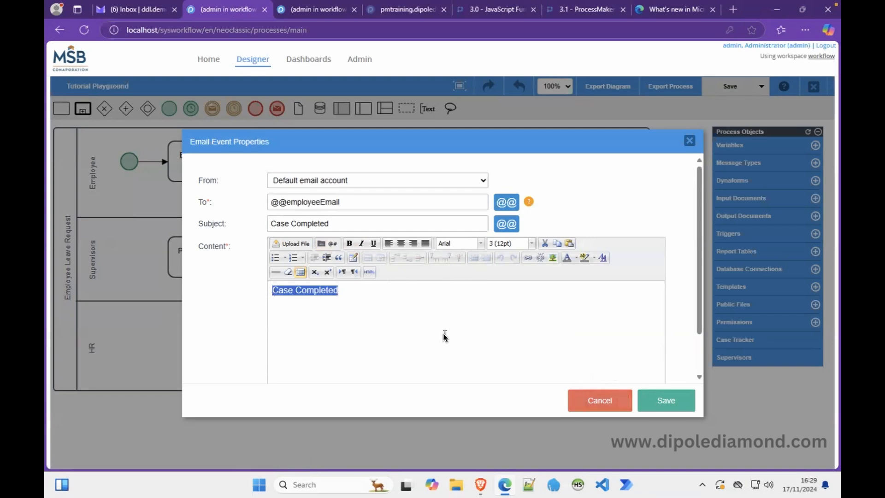
{"action": "left_click", "coordinate": [675, 403]}
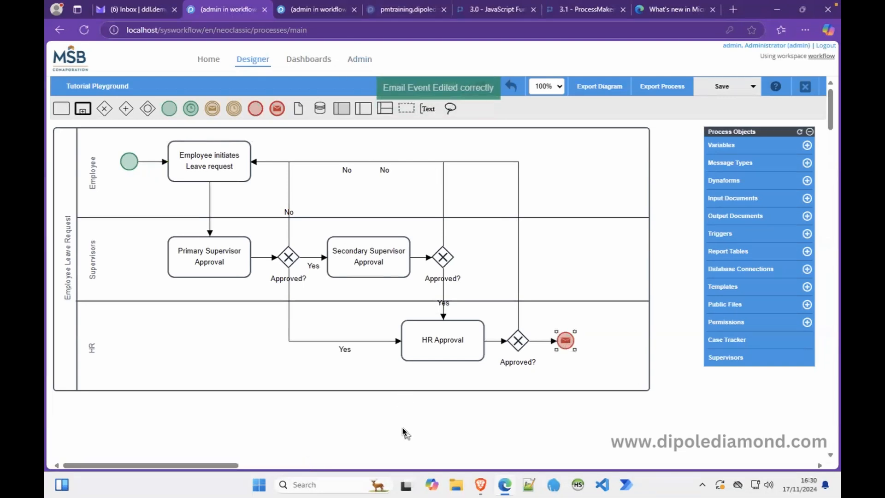
{"action": "left_click", "coordinate": [118, 8]}
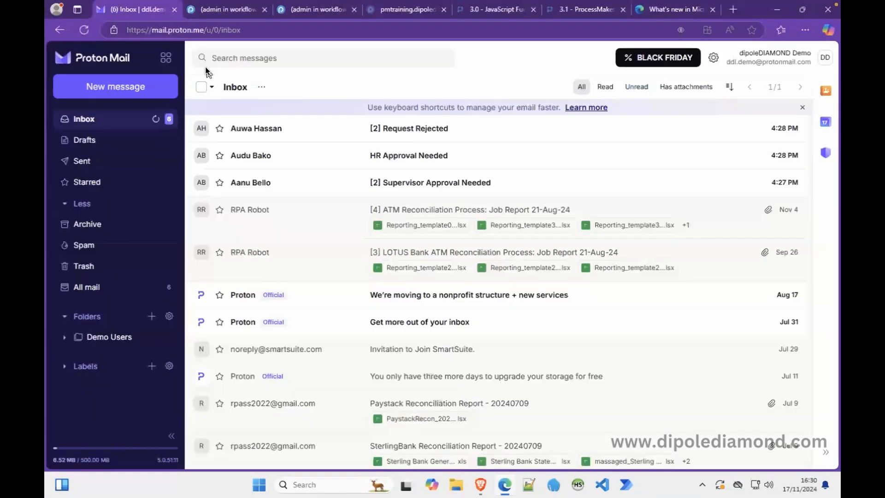
Trash the [2] Request Rejected, HR Approval Needed and [2] Supervisor Approval Needed emails.
{"action": "left_click", "coordinate": [758, 129]}
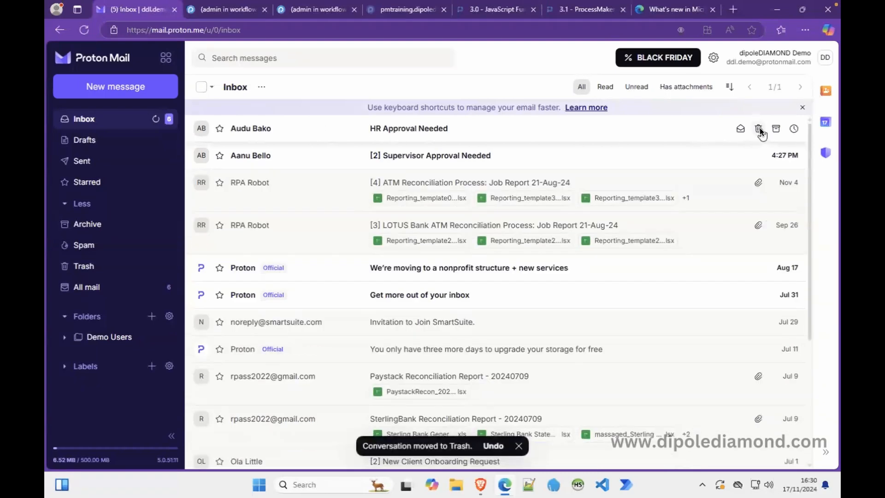
{"action": "left_click", "coordinate": [758, 128]}
{"action": "left_click", "coordinate": [758, 129]}
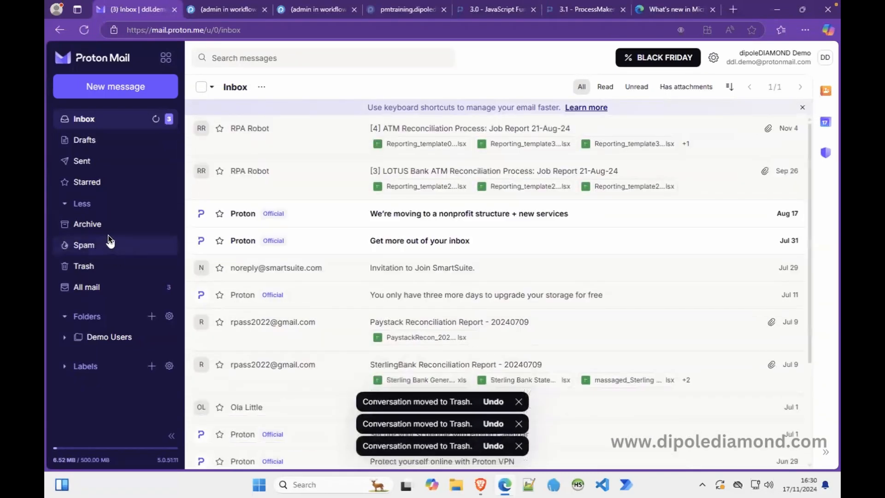
Permanently delete all three conversations from Trash and return to the ProcessMaker login page.
{"action": "left_click", "coordinate": [118, 266]}
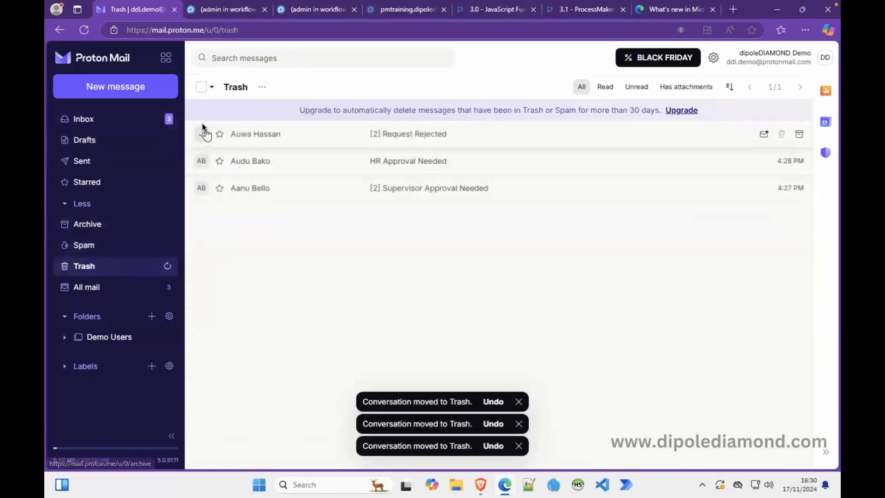
{"action": "left_click", "coordinate": [201, 86]}
{"action": "left_click", "coordinate": [312, 87]}
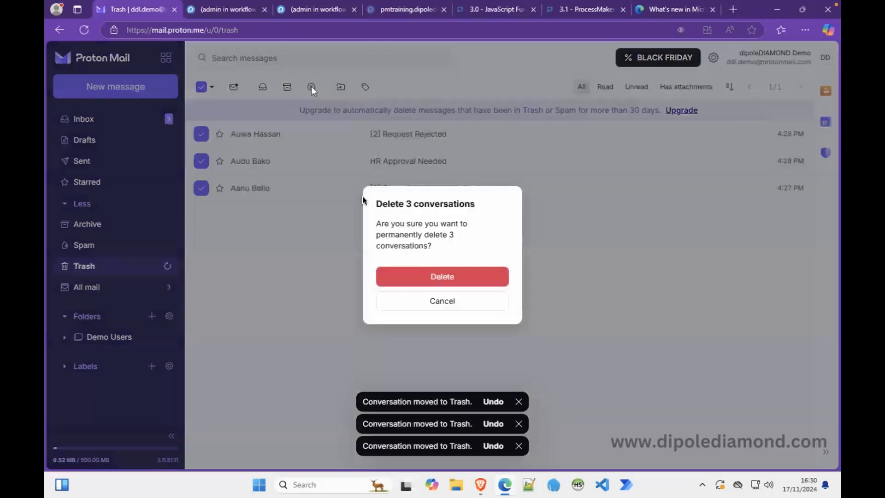
{"action": "left_click", "coordinate": [444, 270]}
{"action": "left_click", "coordinate": [110, 120]}
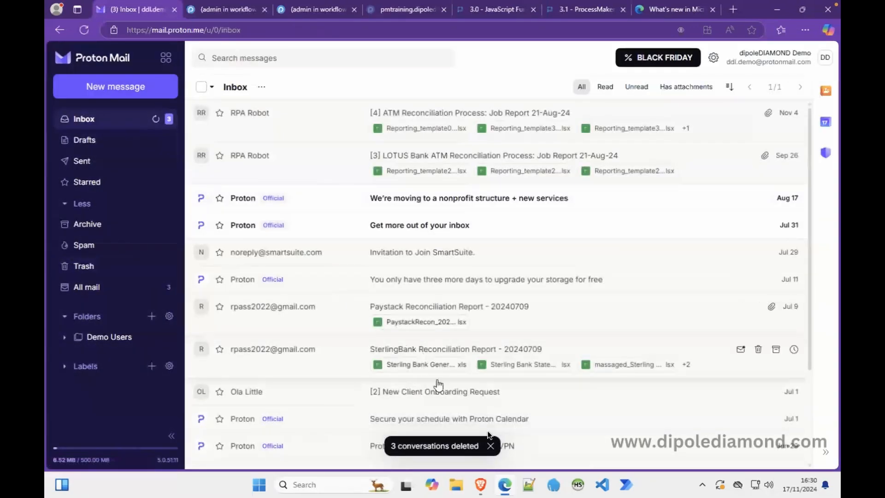
{"action": "left_click", "coordinate": [481, 484]}
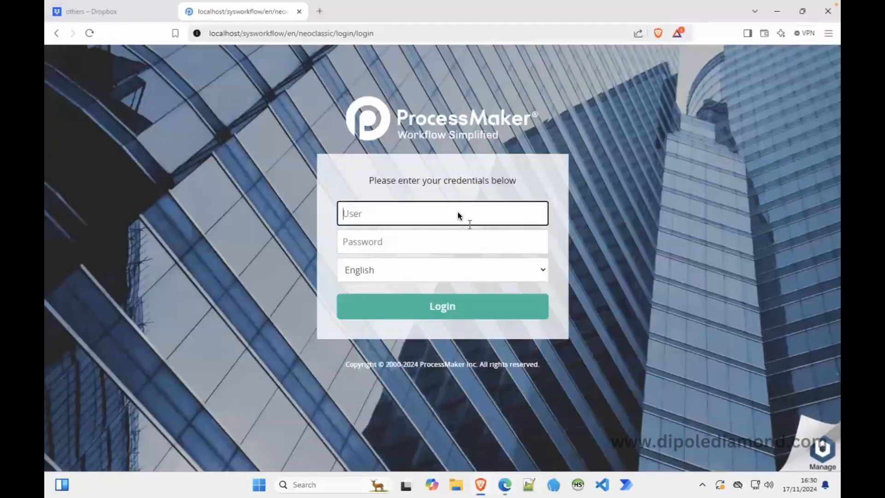
As the employee, submit case #15 on to Primary Supervisor Approval and log out.
{"action": "key", "text": "Tab"}
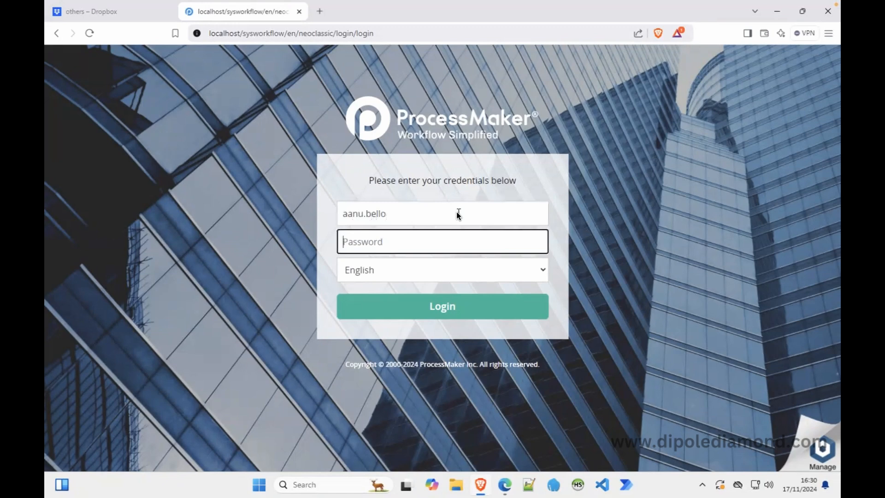
{"action": "type", "text": "*****"}
{"action": "key", "text": "Return"}
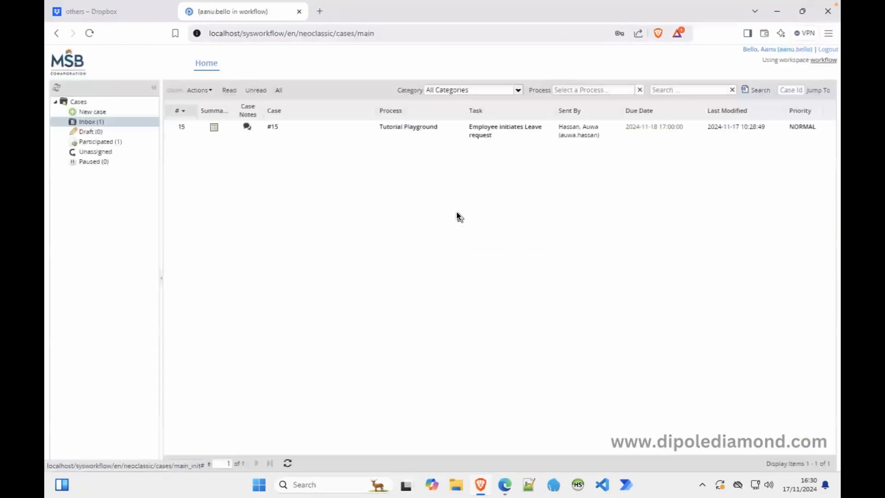
{"action": "double_click", "coordinate": [348, 137]}
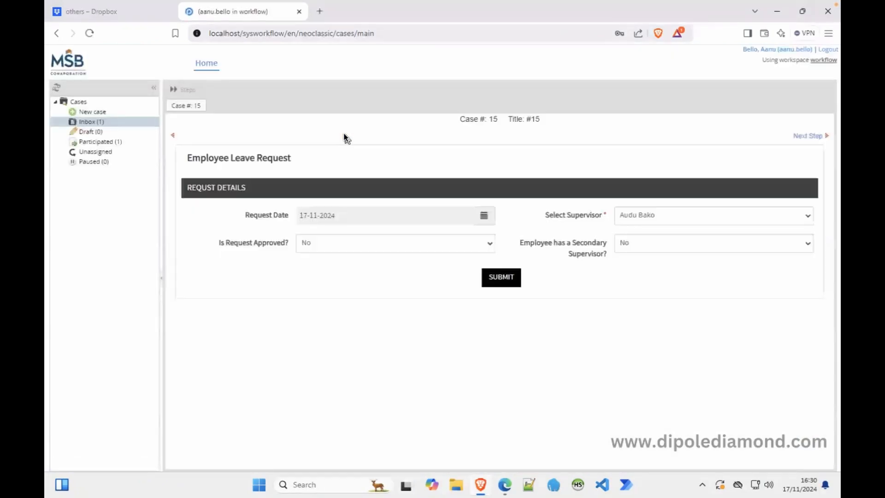
{"action": "left_click", "coordinate": [496, 275]}
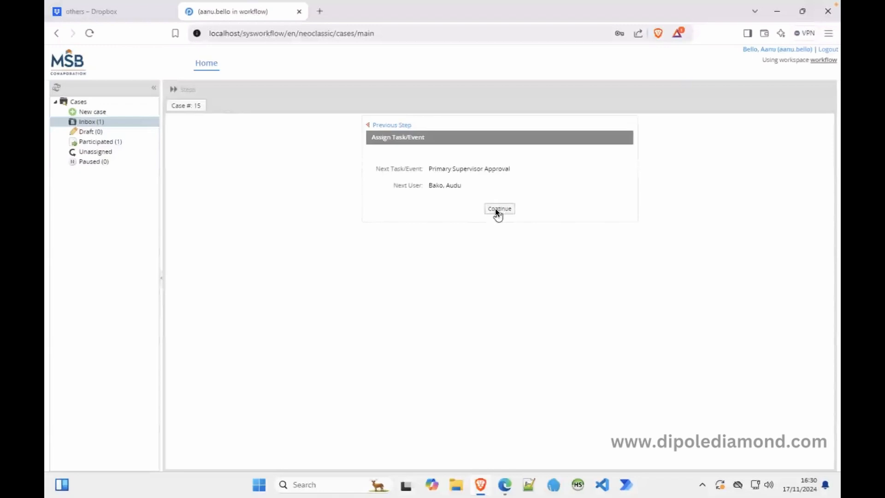
{"action": "left_click", "coordinate": [498, 210]}
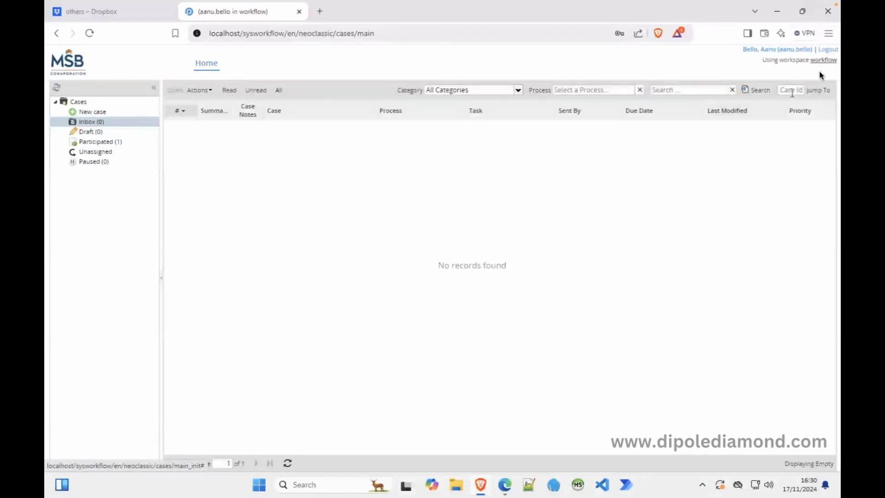
{"action": "left_click", "coordinate": [827, 50]}
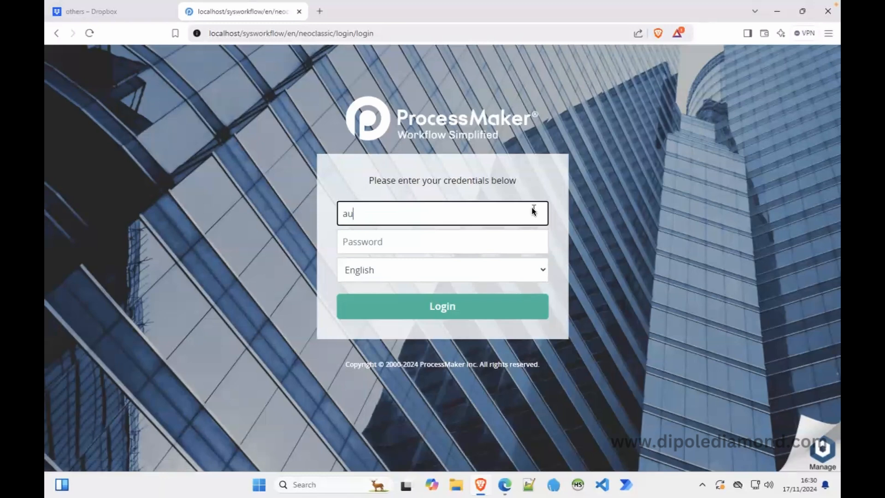
As the supervisor, approve case #15 with Yes, route it to HR Approval, and log out.
{"action": "key", "text": "Tab"}
{"action": "type", "text": "a"}
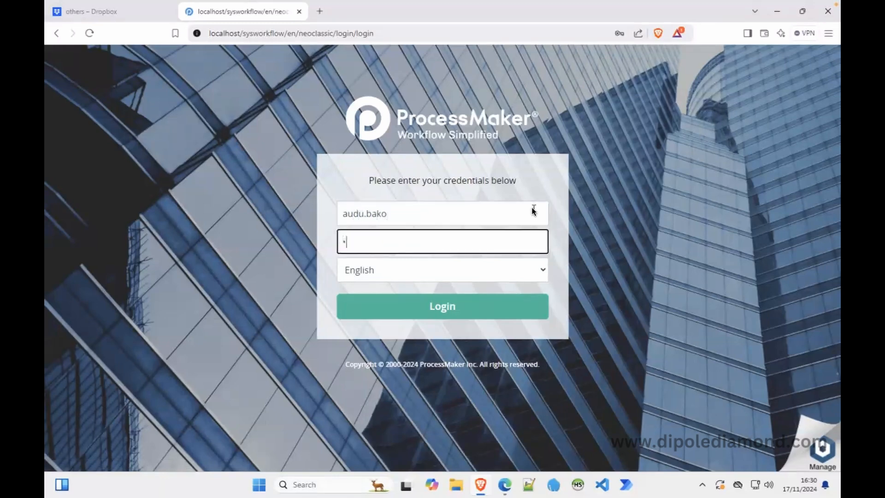
{"action": "key", "text": "Return"}
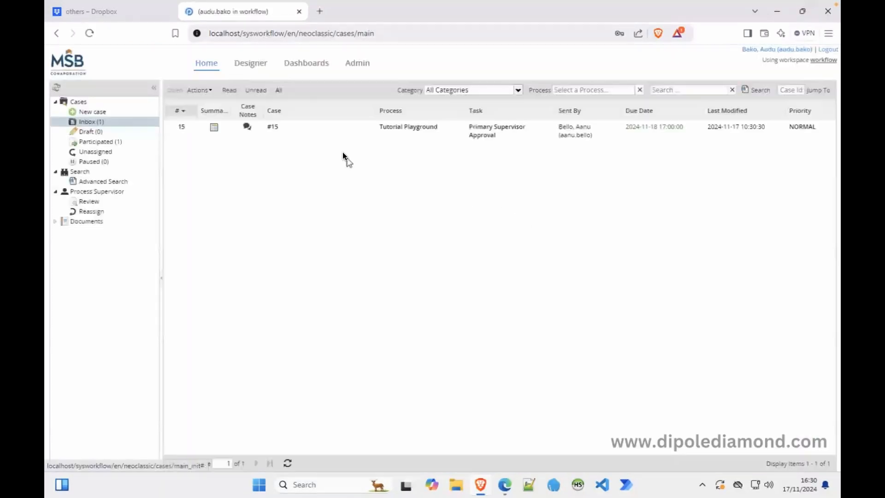
{"action": "double_click", "coordinate": [331, 132]}
{"action": "left_click", "coordinate": [380, 244]}
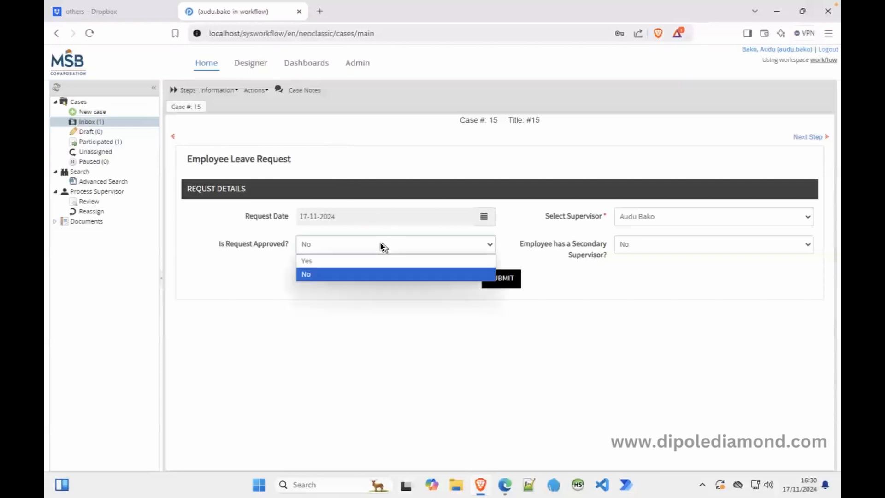
{"action": "left_click", "coordinate": [362, 261]}
{"action": "left_click", "coordinate": [493, 279]}
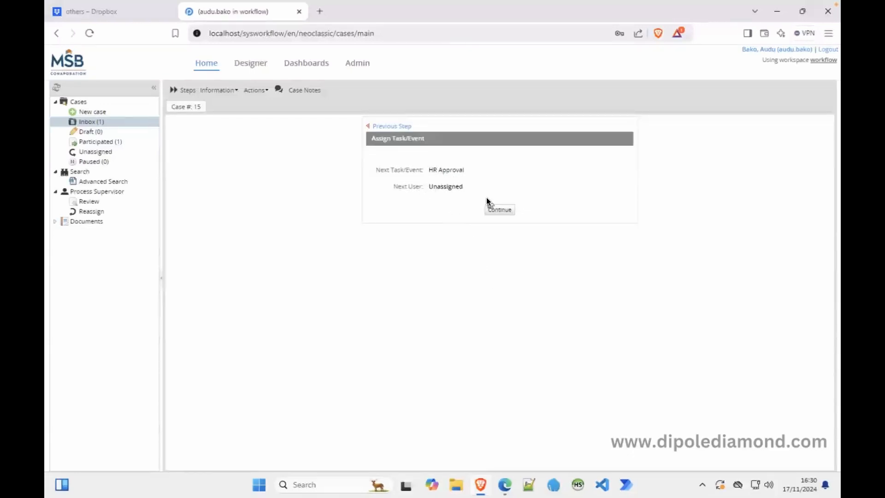
{"action": "left_click", "coordinate": [496, 208]}
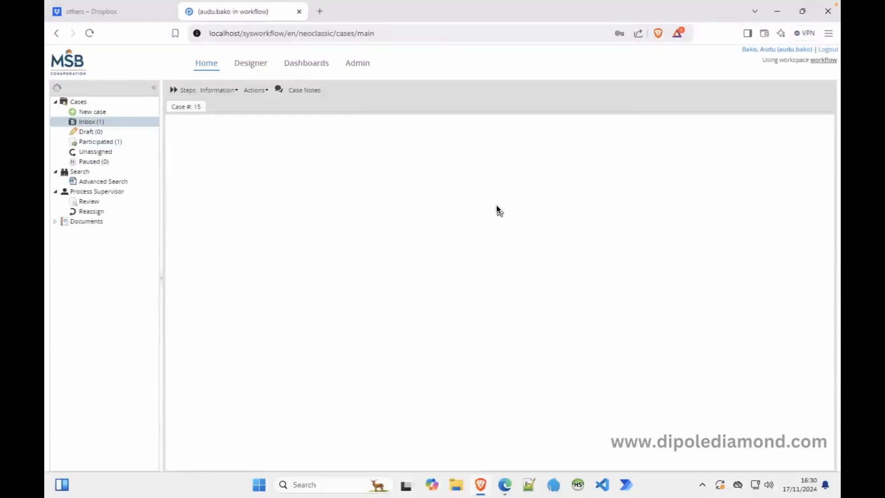
{"action": "left_click", "coordinate": [825, 50]}
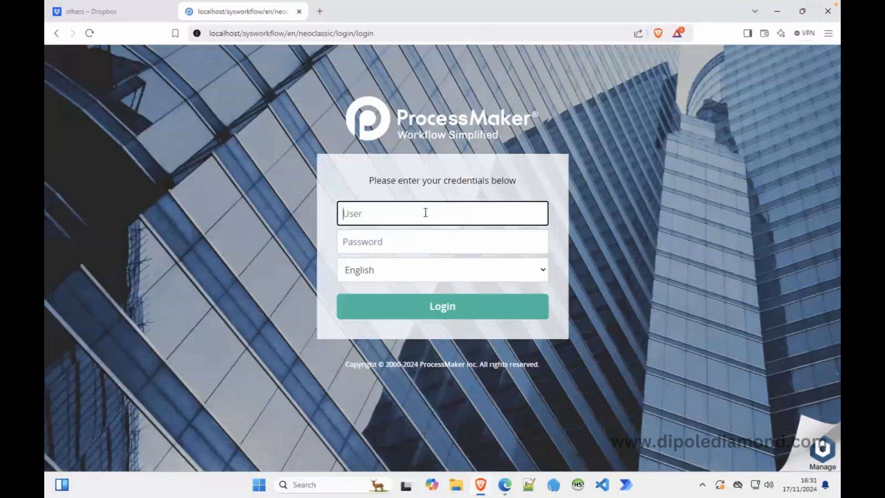
Sign in to ProcessMaker with the HR user's username and password.
{"action": "key", "text": "Tab"}
{"action": "type", "text": "****"}
{"action": "key", "text": "Return"}
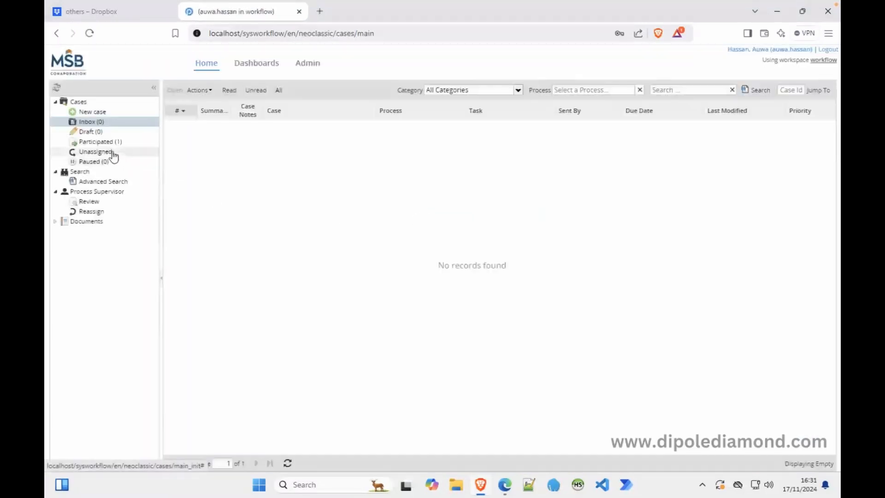
Claim unassigned case #15, approve it with Yes, finish the process, and log out.
{"action": "left_click", "coordinate": [112, 152]}
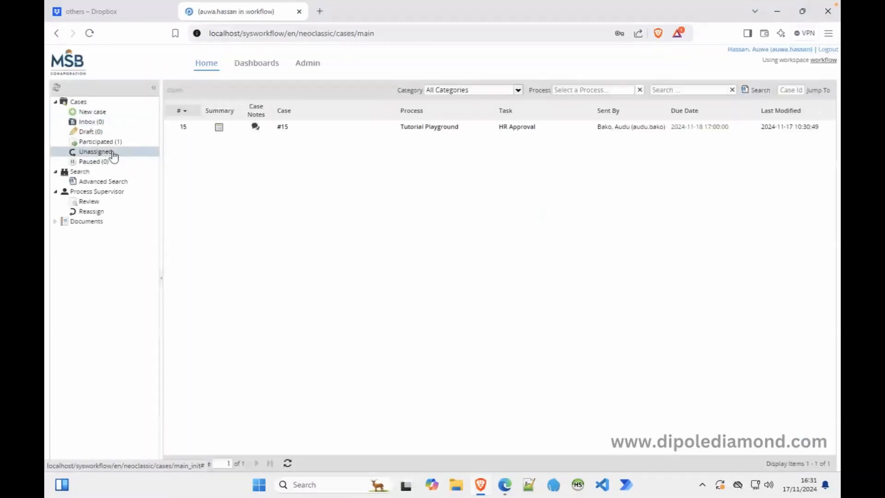
{"action": "double_click", "coordinate": [341, 132]}
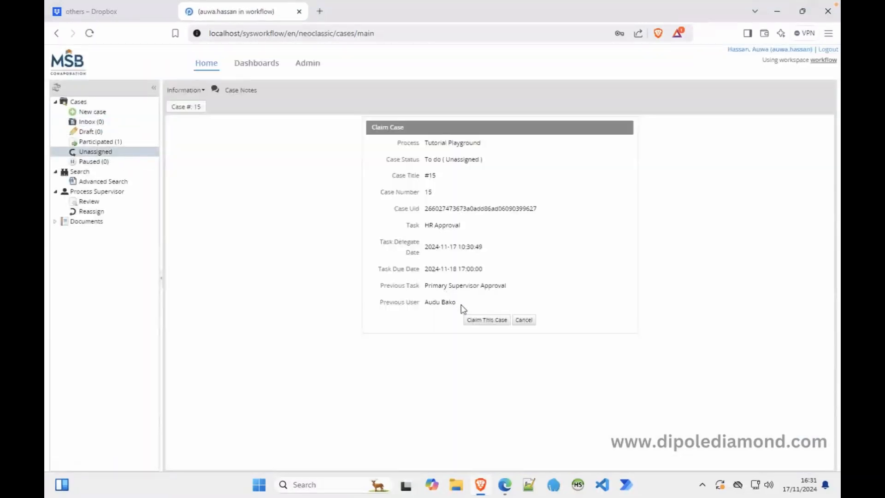
{"action": "left_click", "coordinate": [486, 320]}
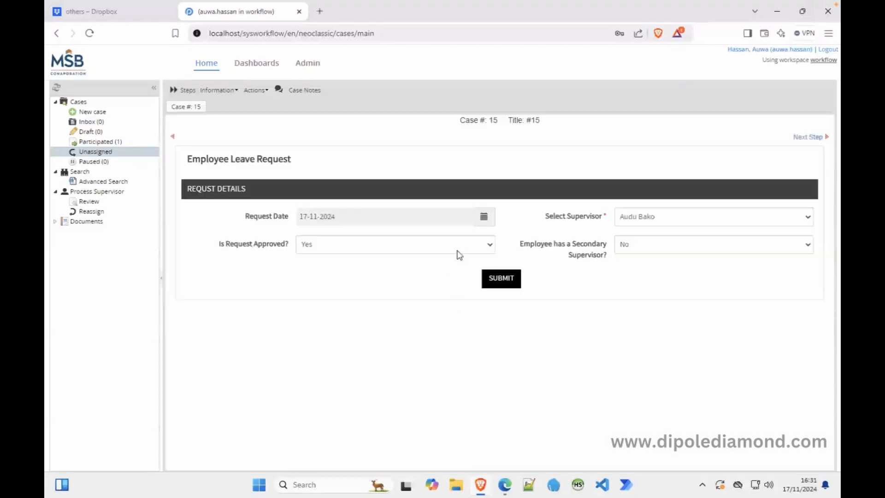
{"action": "left_click", "coordinate": [458, 249]}
{"action": "left_click", "coordinate": [417, 261]}
{"action": "left_click", "coordinate": [500, 281]}
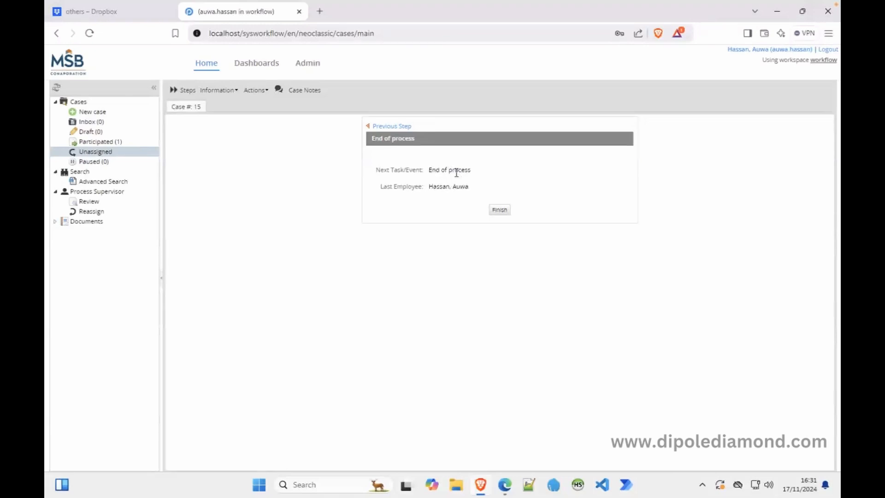
{"action": "left_click", "coordinate": [500, 210]}
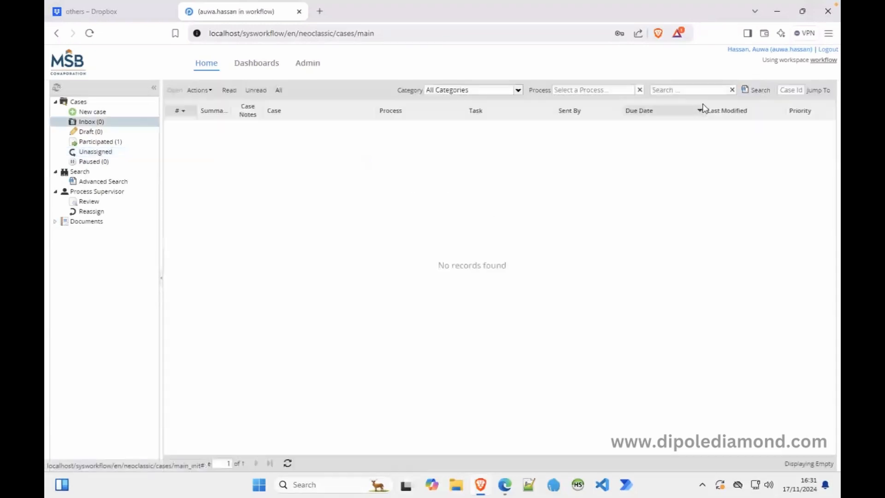
{"action": "left_click", "coordinate": [828, 50]}
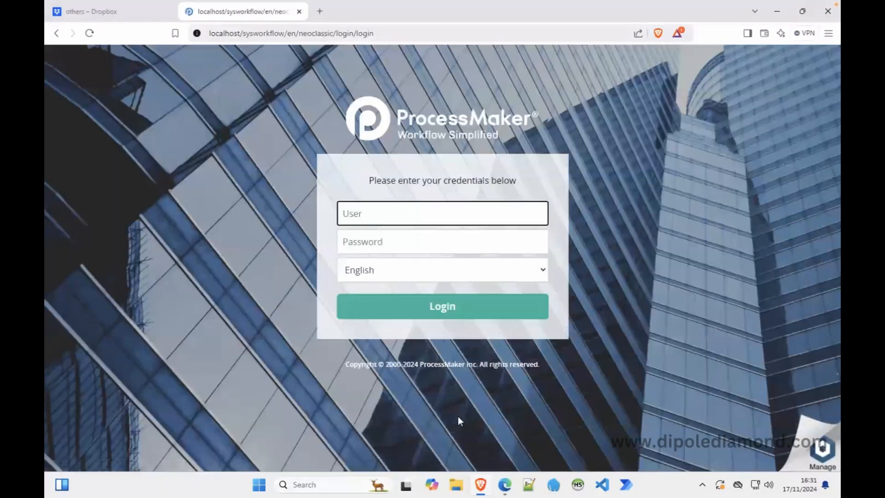
Reload the Proton Mail inbox and confirm the 'Case Completed' email arrived at 4:31 PM.
{"action": "left_click", "coordinate": [506, 484]}
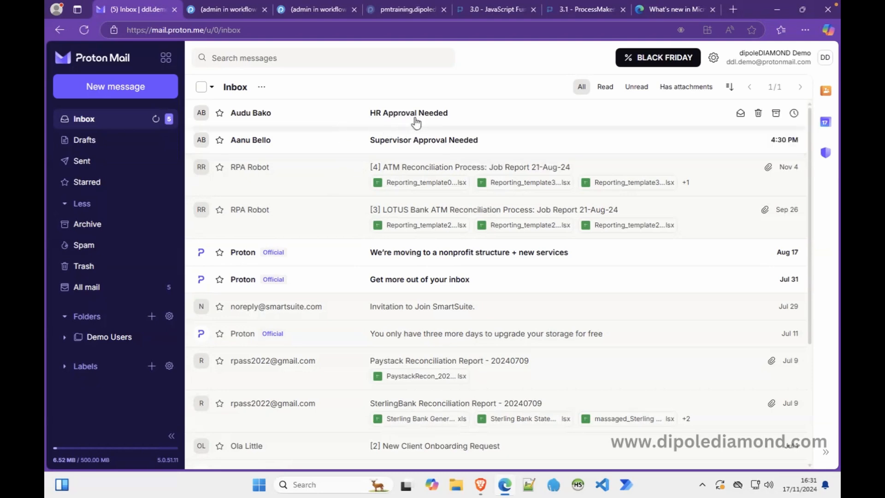
{"action": "left_click", "coordinate": [83, 30]}
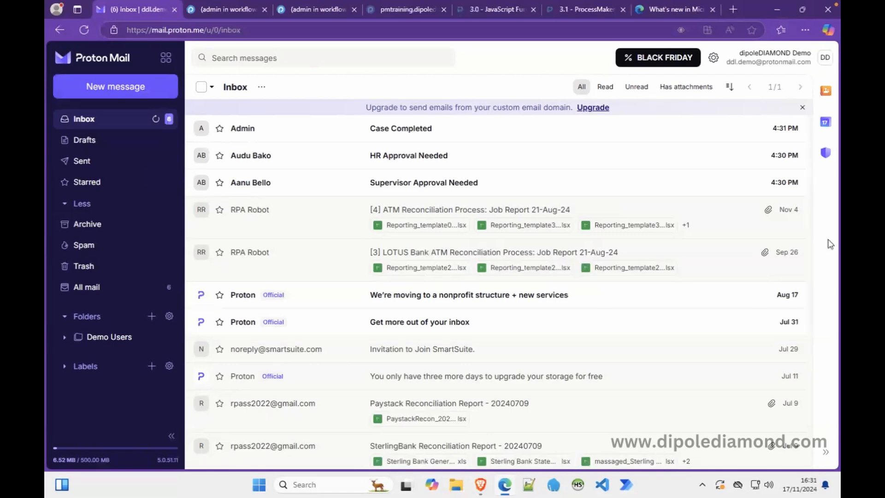
{"action": "left_click", "coordinate": [831, 7]}
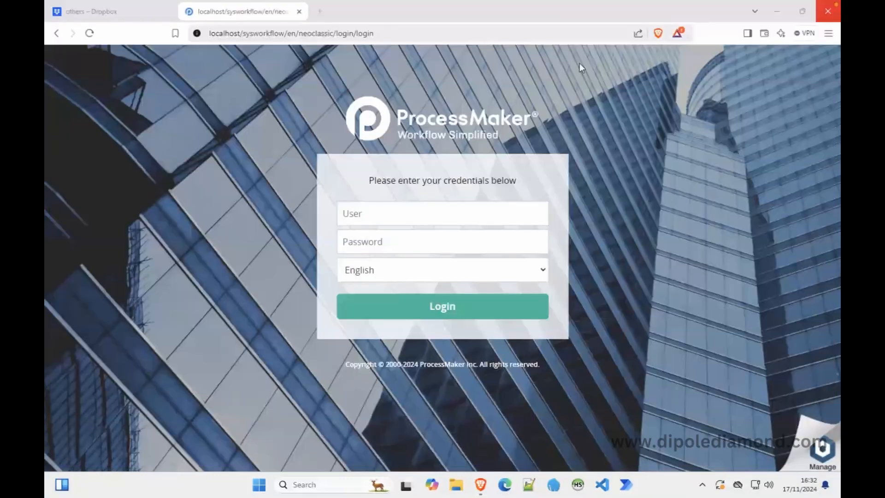
{"action": "left_click", "coordinate": [481, 484]}
{"action": "left_click", "coordinate": [505, 485]}
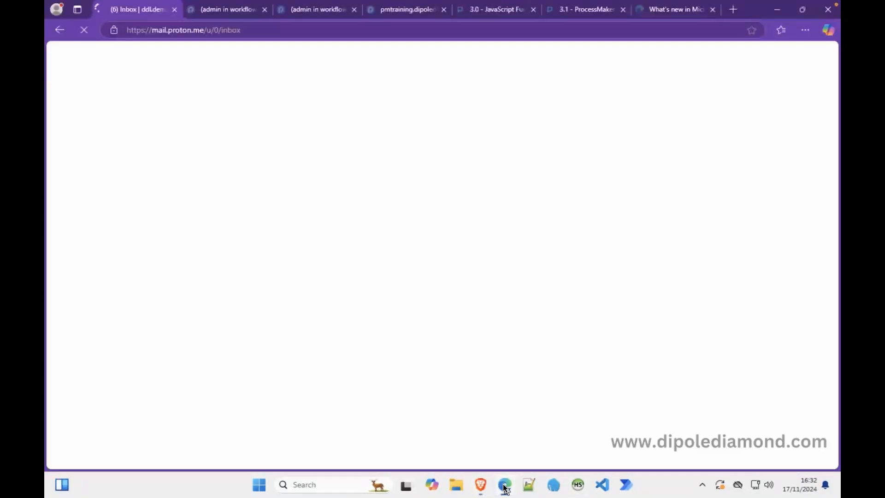